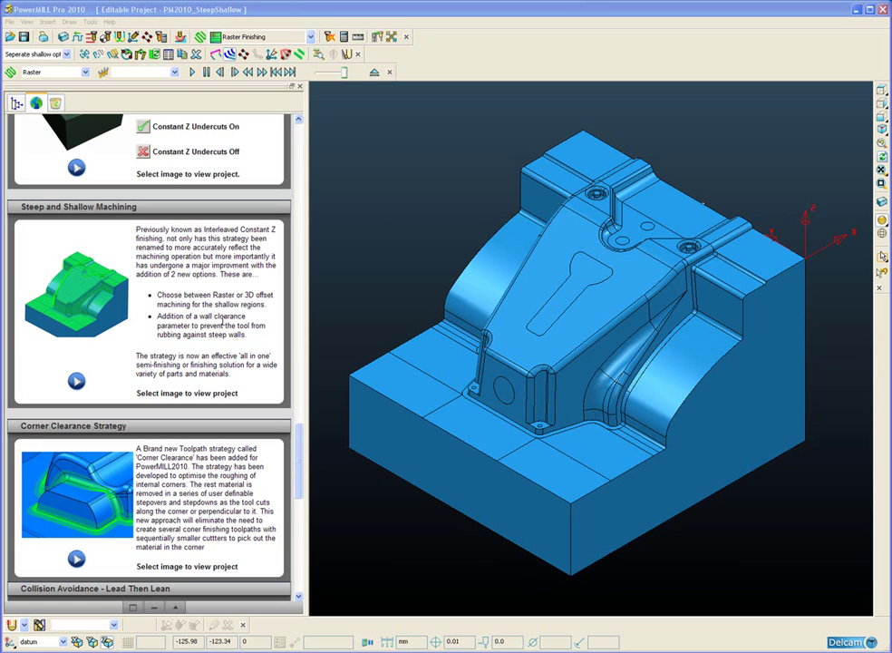
Load the Steep and Shallow Machining example project from the What's New panel.
left_click(91, 297)
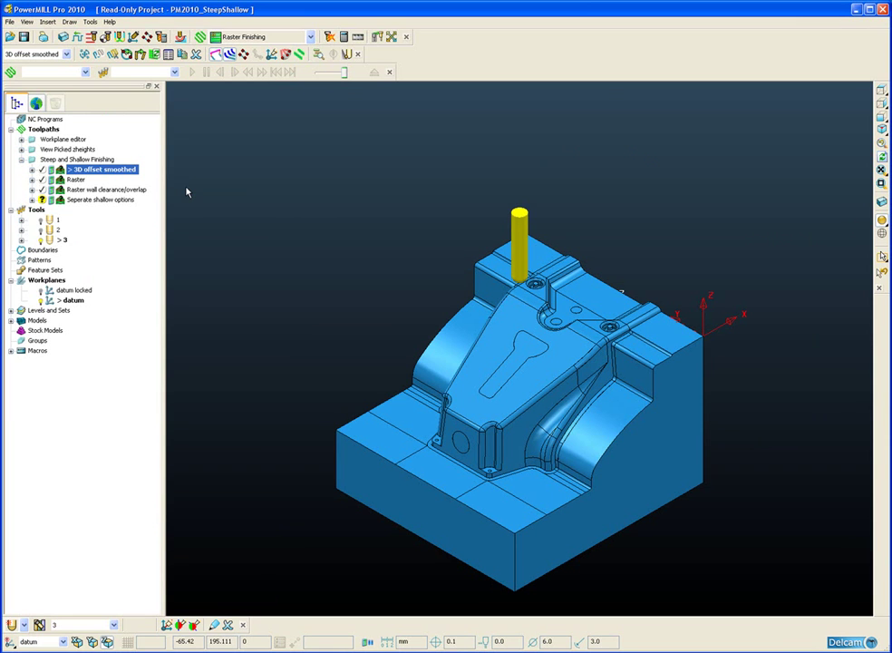
Reopen the 3D offset smoothed toolpath settings and recalculate it over the mould part.
left_click(187, 192)
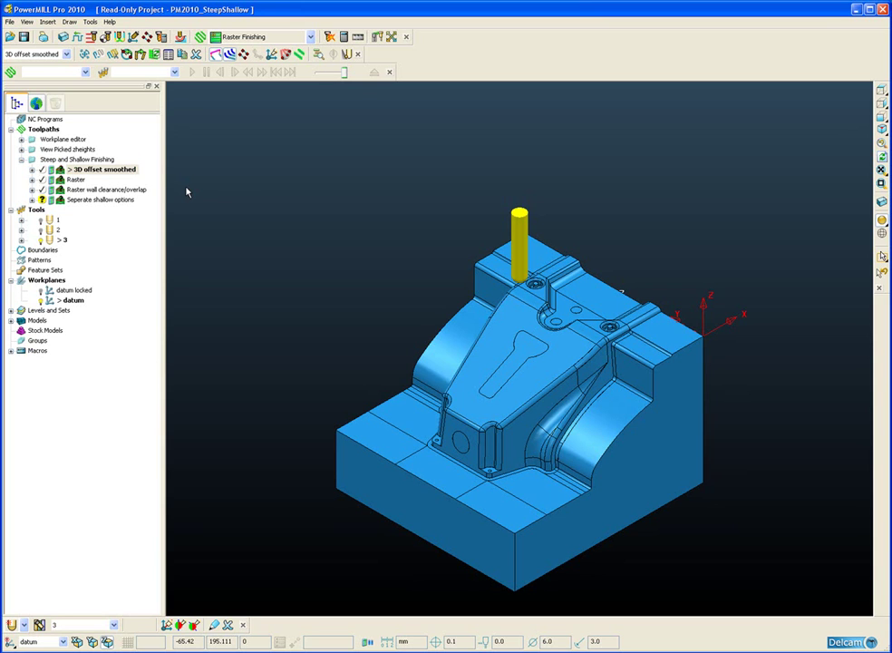
right_click(75, 172)
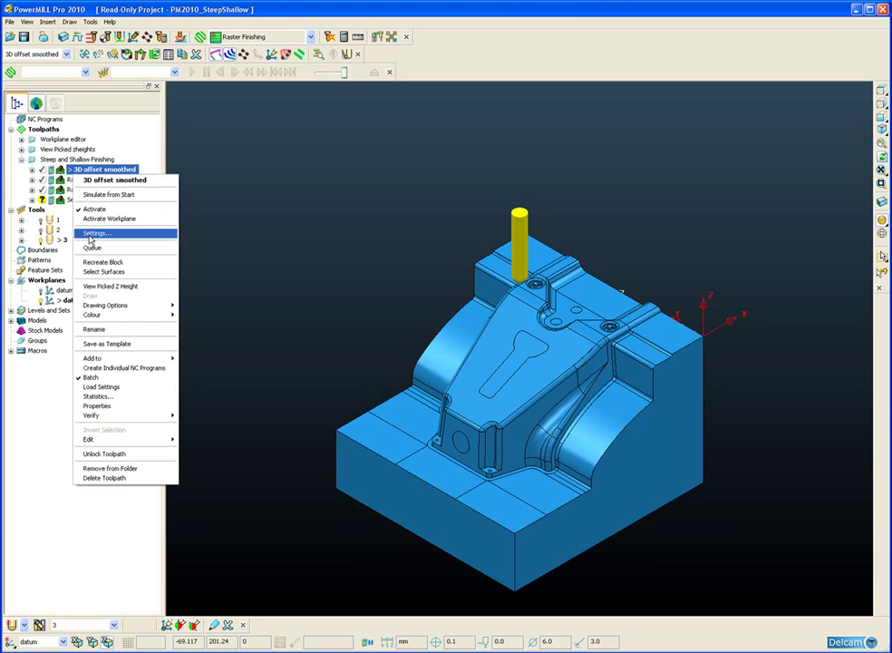
left_click(147, 232)
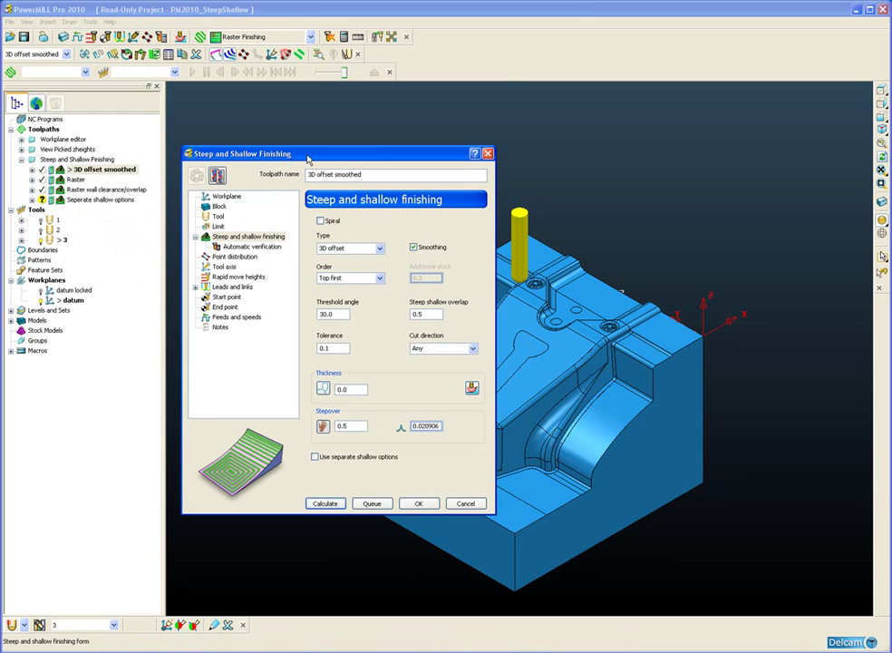
left_click_drag(308, 153, 285, 124)
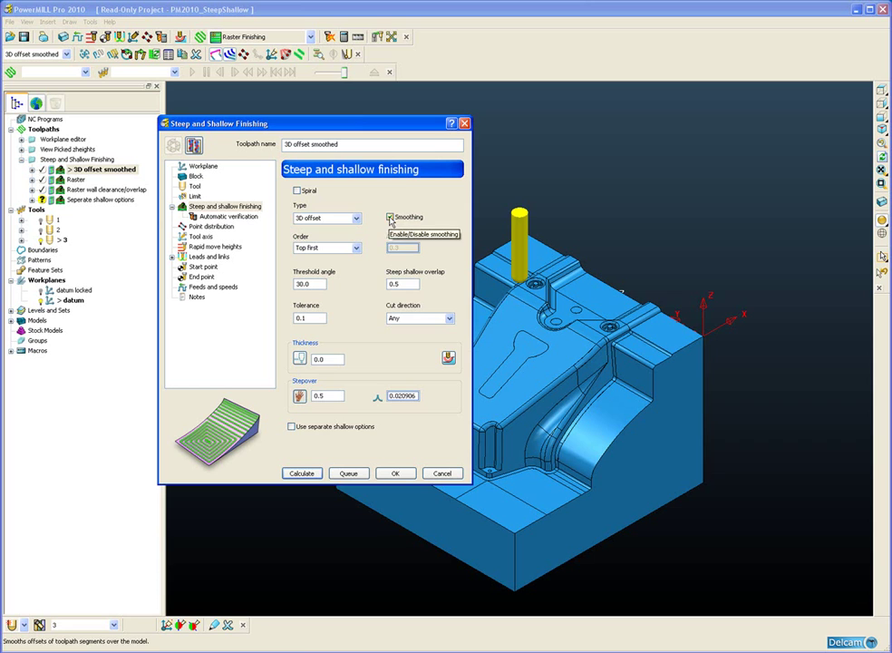
left_click(302, 474)
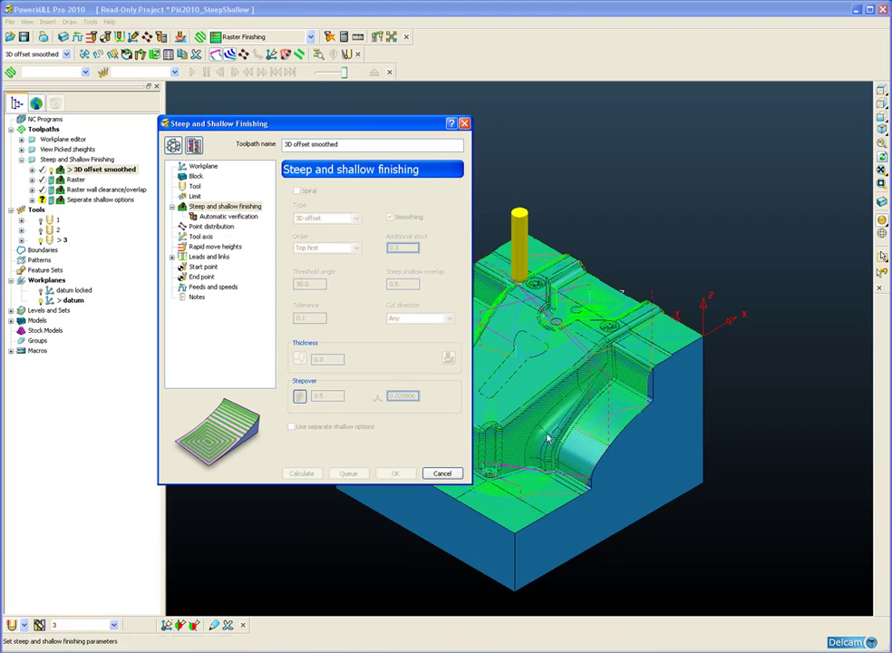
left_click(442, 474)
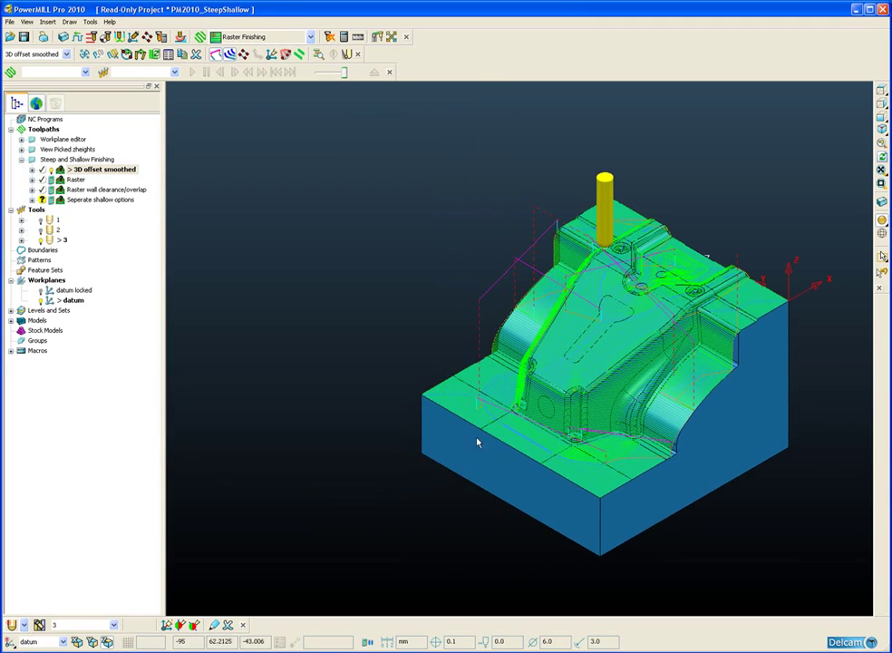
scroll(478, 437, "up", 3)
scroll(508, 374, "up", 3)
scroll(508, 373, "up", 2)
scroll(446, 454, "up", 2)
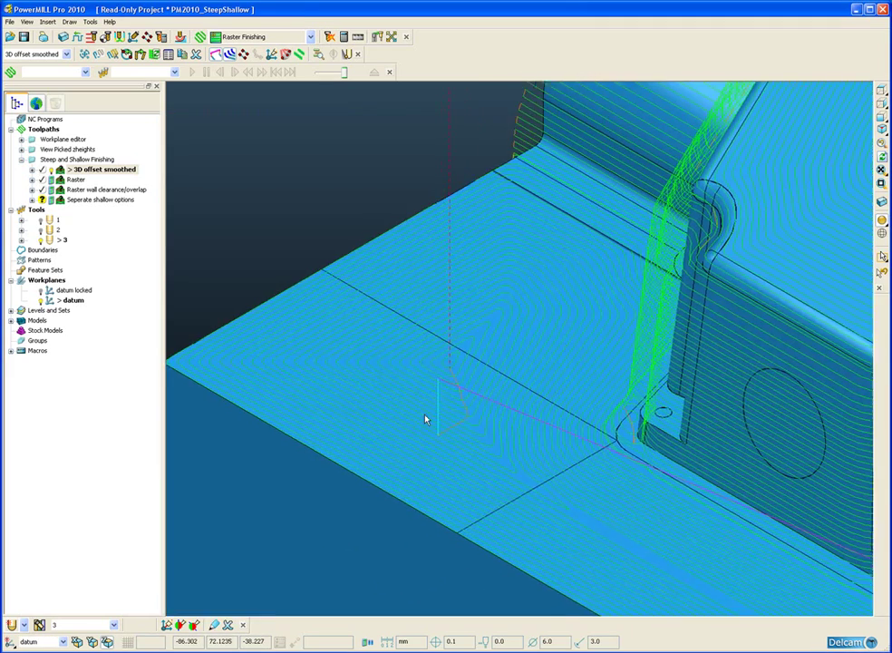
scroll(424, 418, "up", 2)
scroll(450, 435, "up", 2)
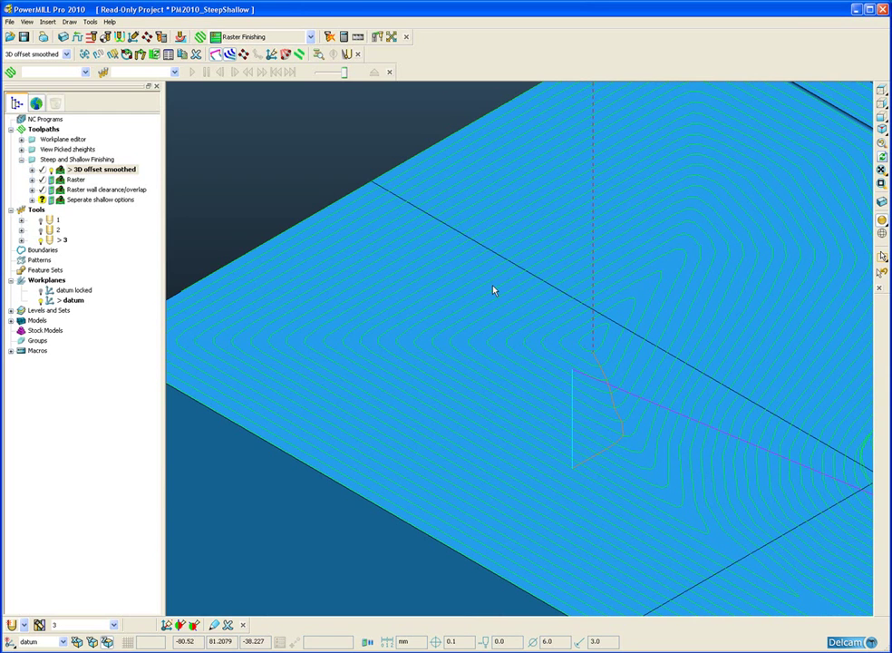
scroll(507, 309, "down", 2)
scroll(392, 335, "down", 2)
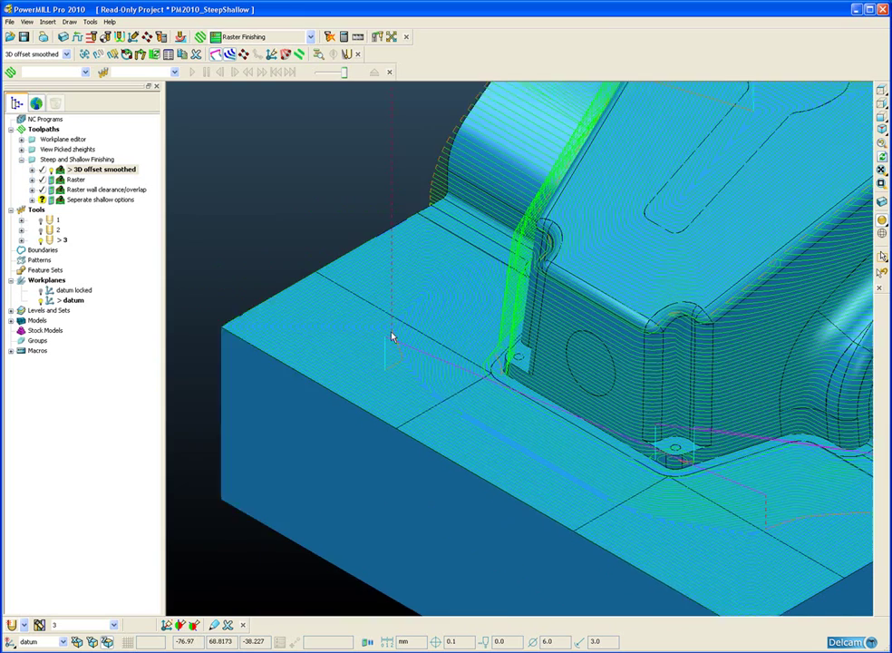
scroll(393, 335, "down", 1)
scroll(405, 331, "down", 2)
middle_click_drag(405, 332, 410, 343)
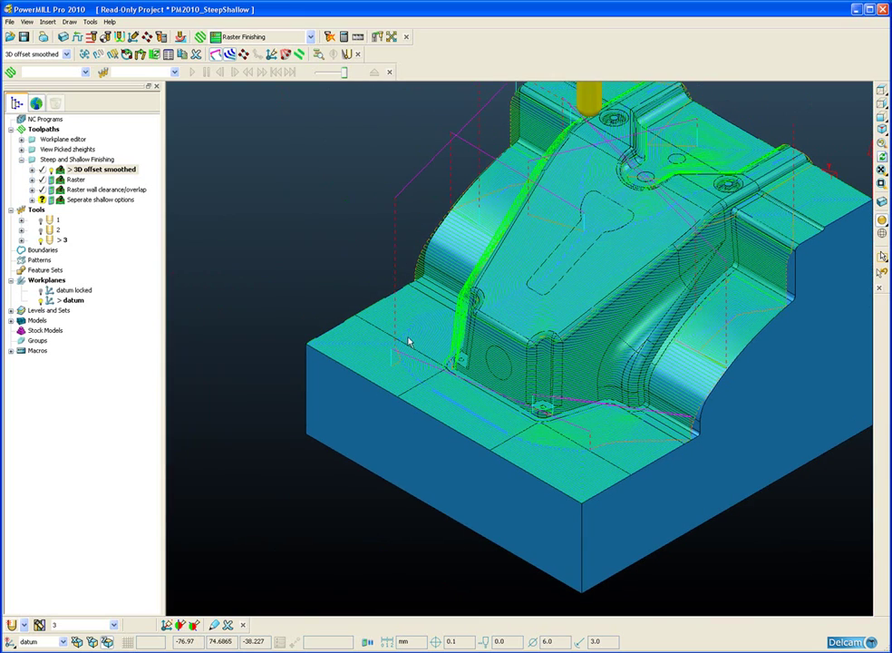
Activate the Raster toolpath and recalculate it with the finishing type kept as Raster.
left_click(76, 179)
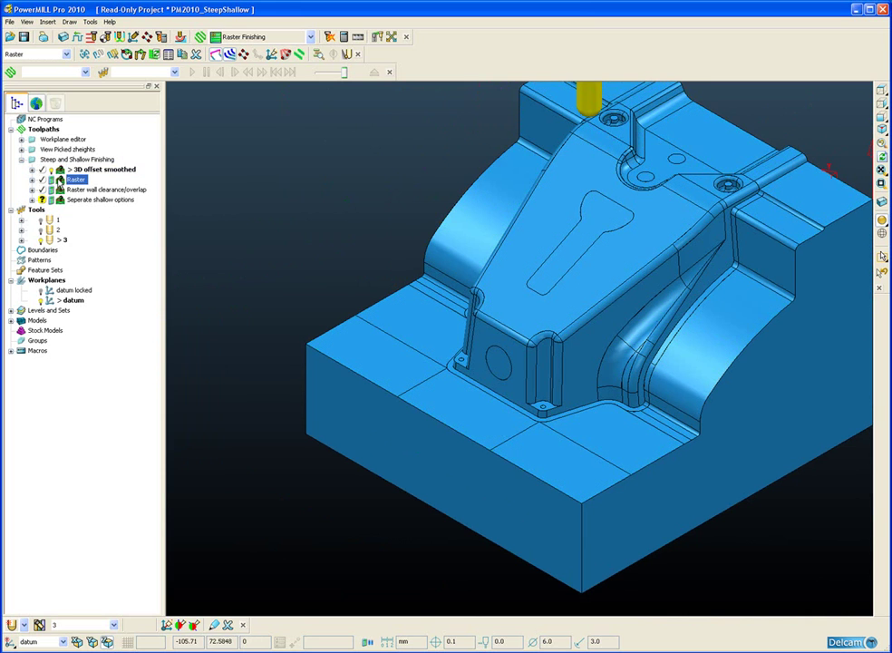
double_click(60, 180)
right_click(60, 181)
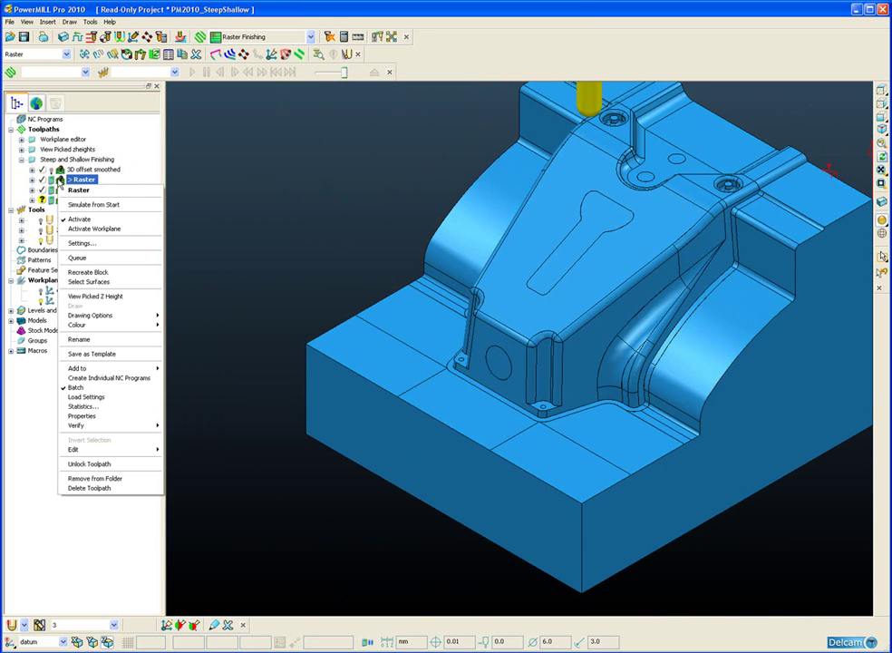
left_click(82, 243)
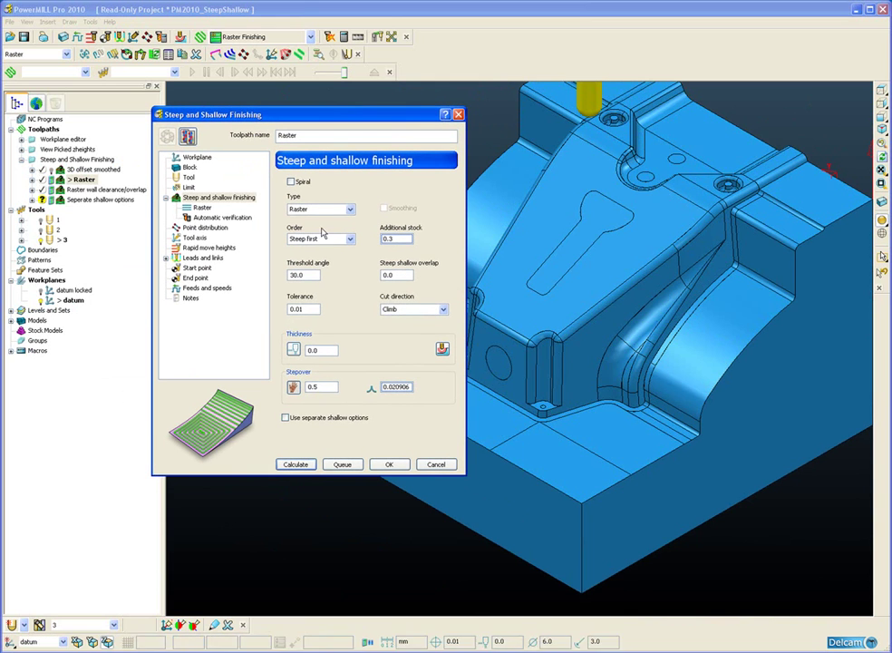
left_click(350, 210)
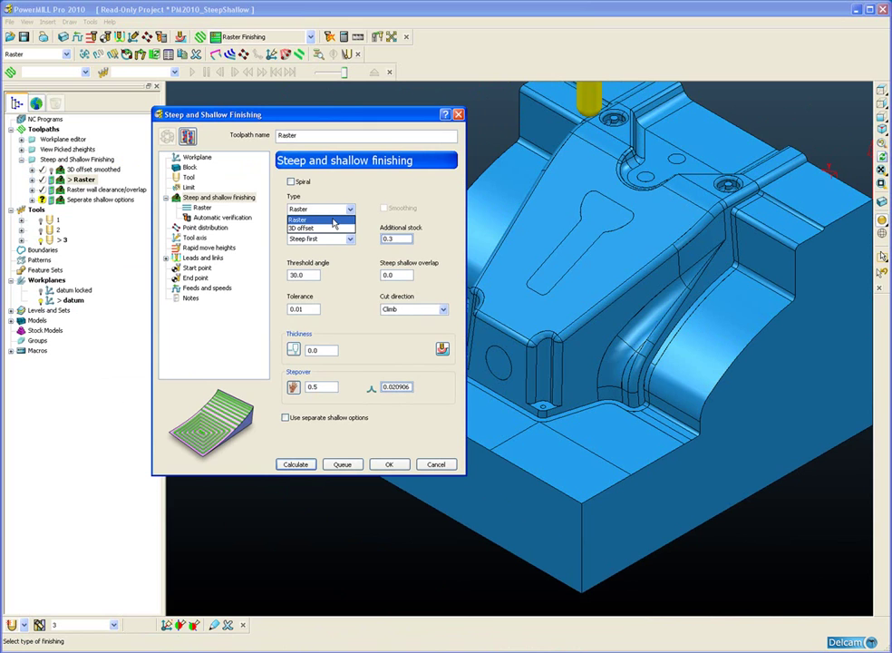
left_click(334, 220)
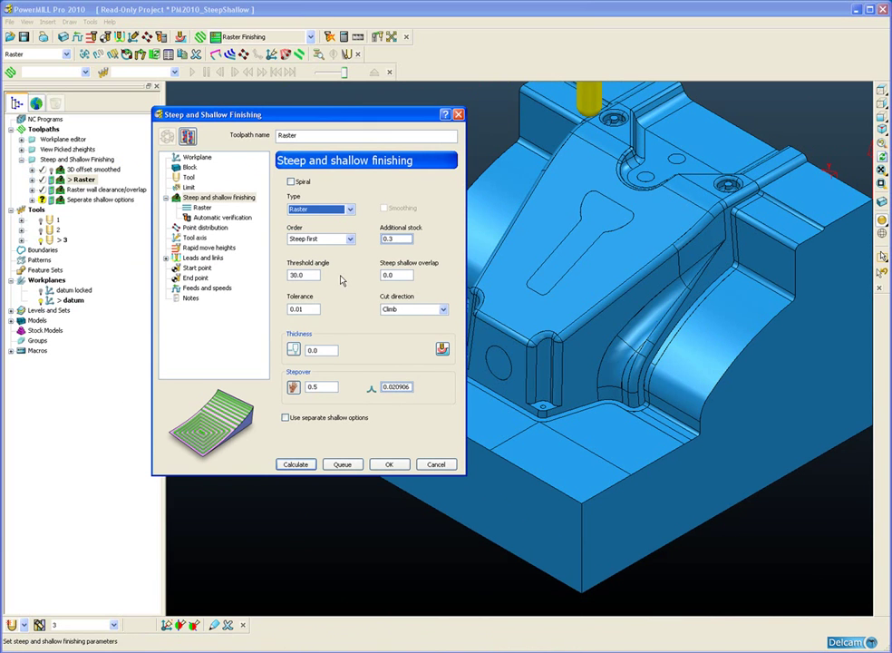
left_click(298, 465)
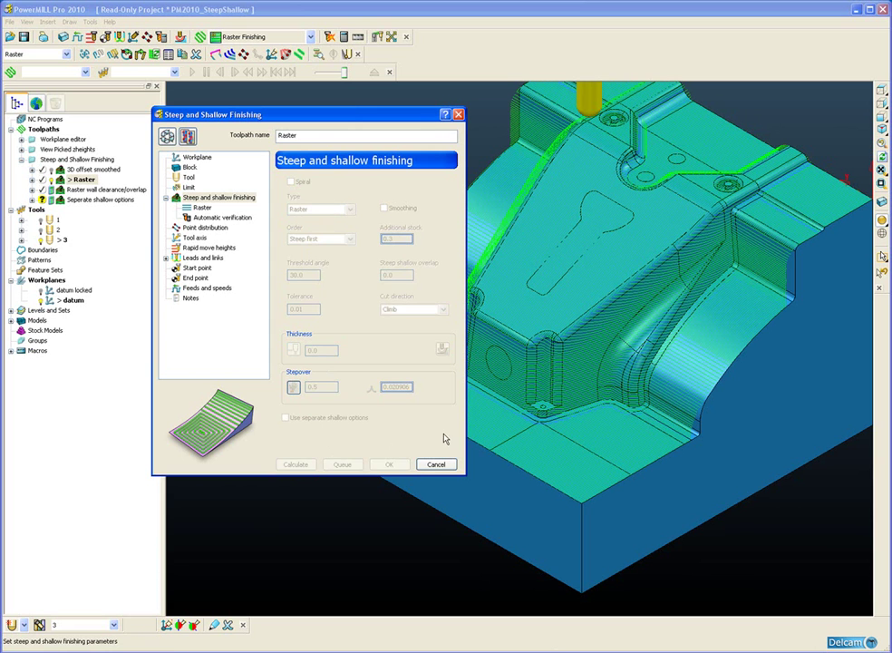
left_click(436, 465)
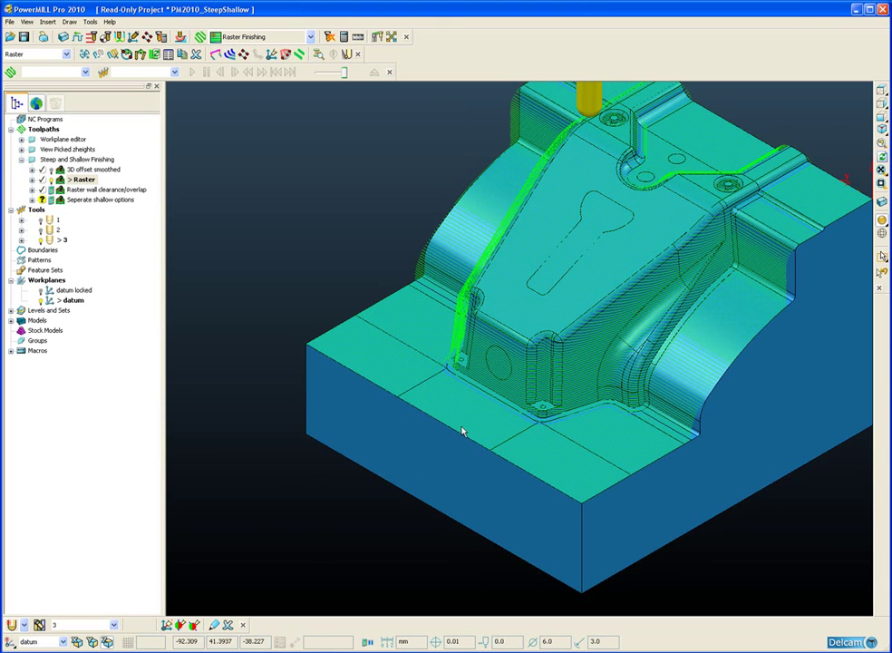
View the Raster toolpath from above without shading, selecting bands of its passes.
left_click(883, 91)
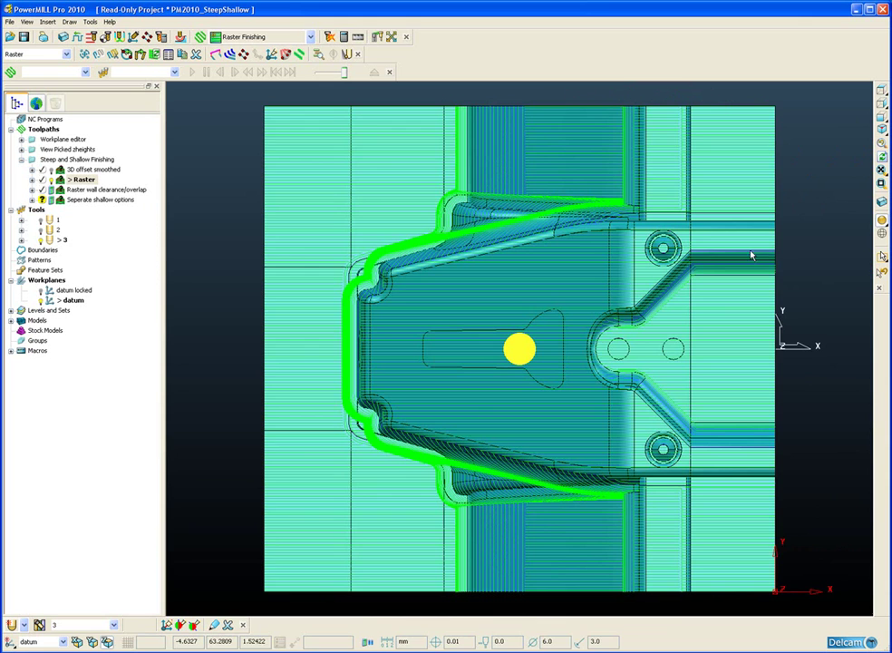
left_click(881, 220)
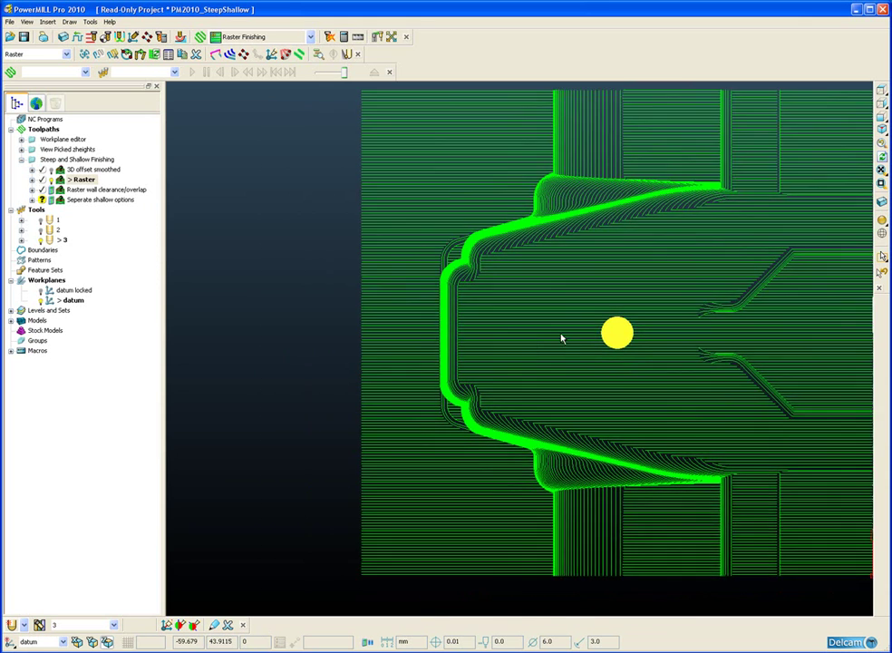
scroll(476, 386, "up", 2)
scroll(468, 391, "up", 3)
middle_click_drag(468, 391, 534, 345, "shift")
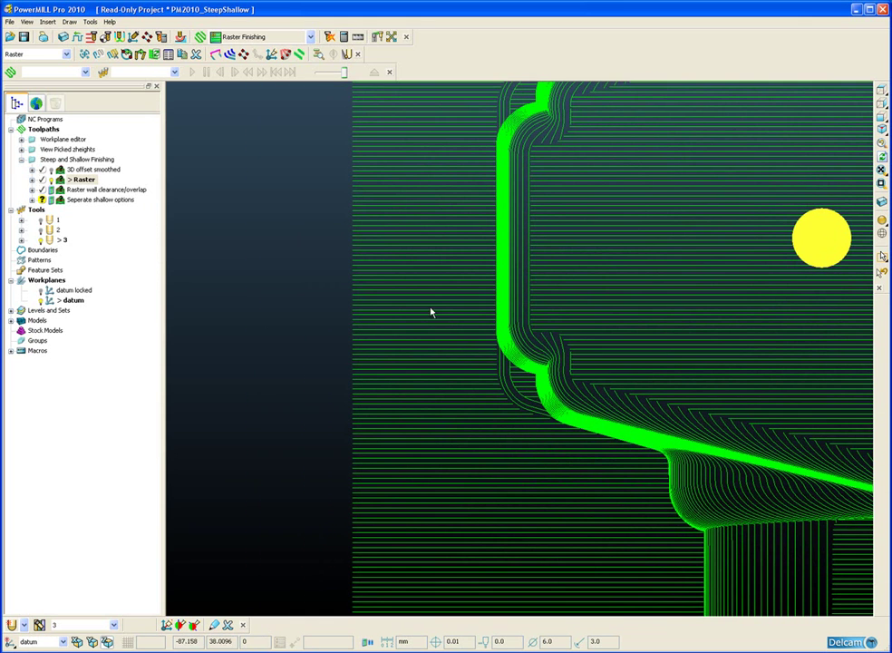
left_click_drag(424, 289, 484, 348)
left_click_drag(633, 250, 645, 285)
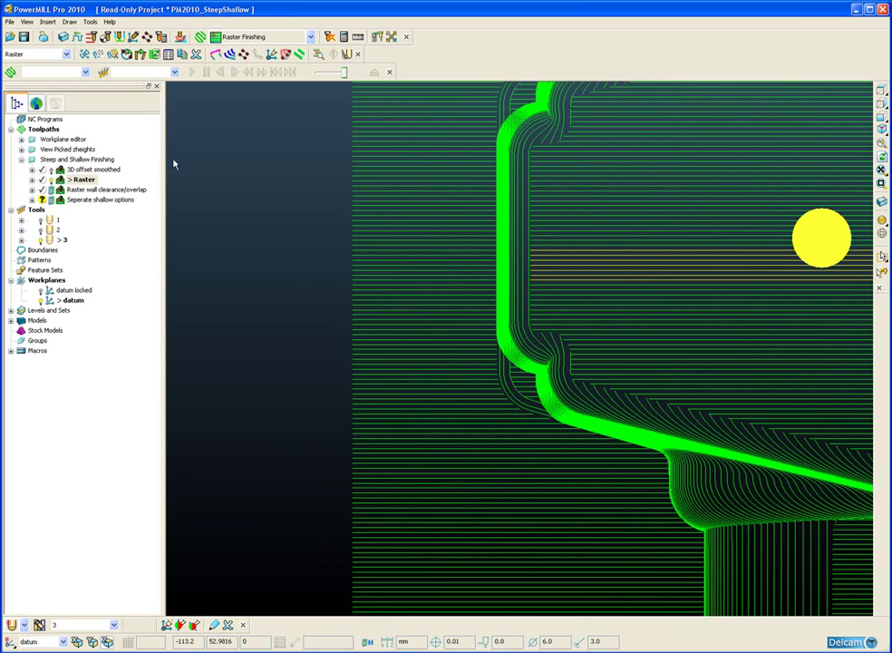
Compare with 3D offset smoothed, then return to a shaded isometric close-up of a wall corner.
double_click(60, 171)
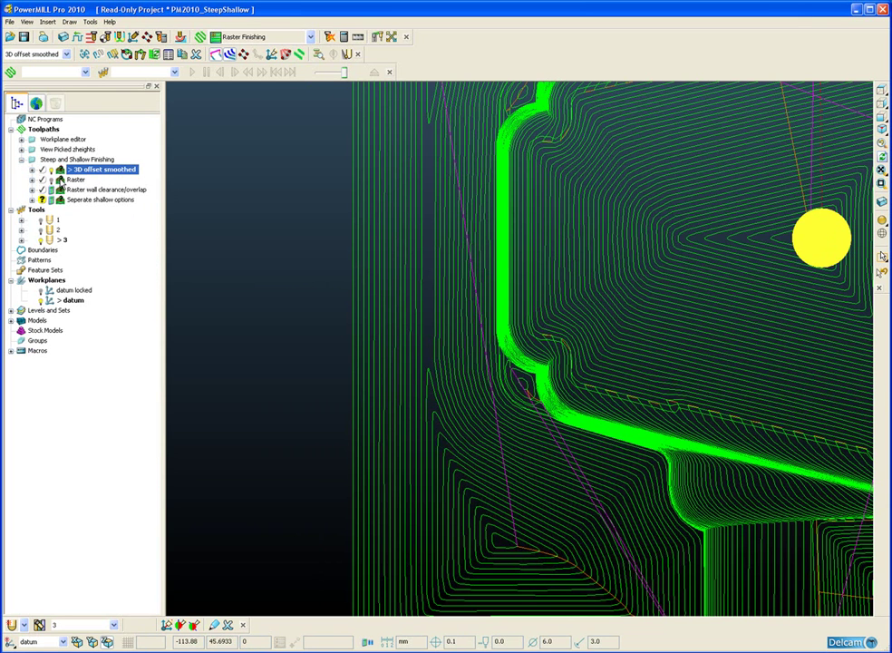
double_click(60, 180)
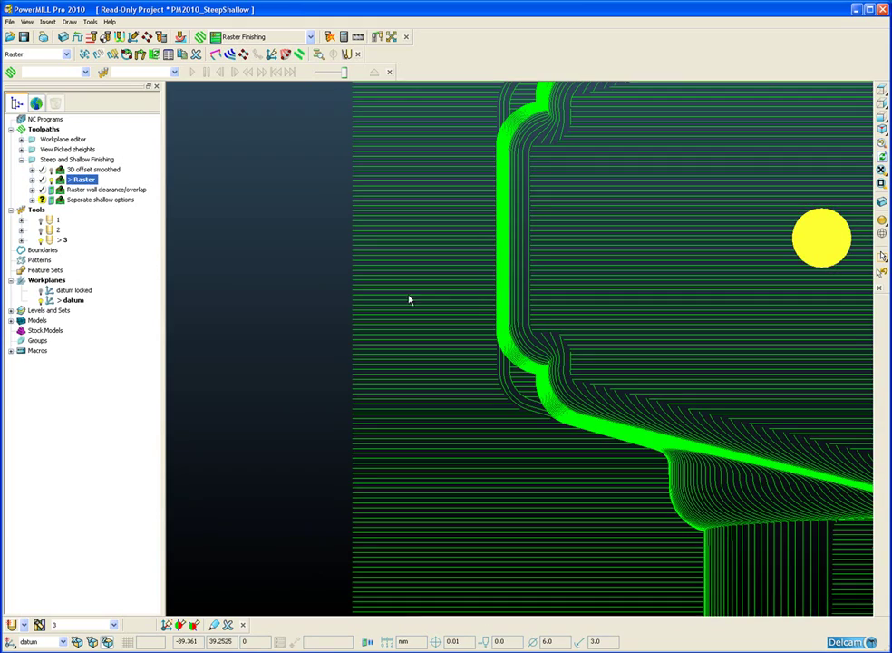
key("ctrl+1")
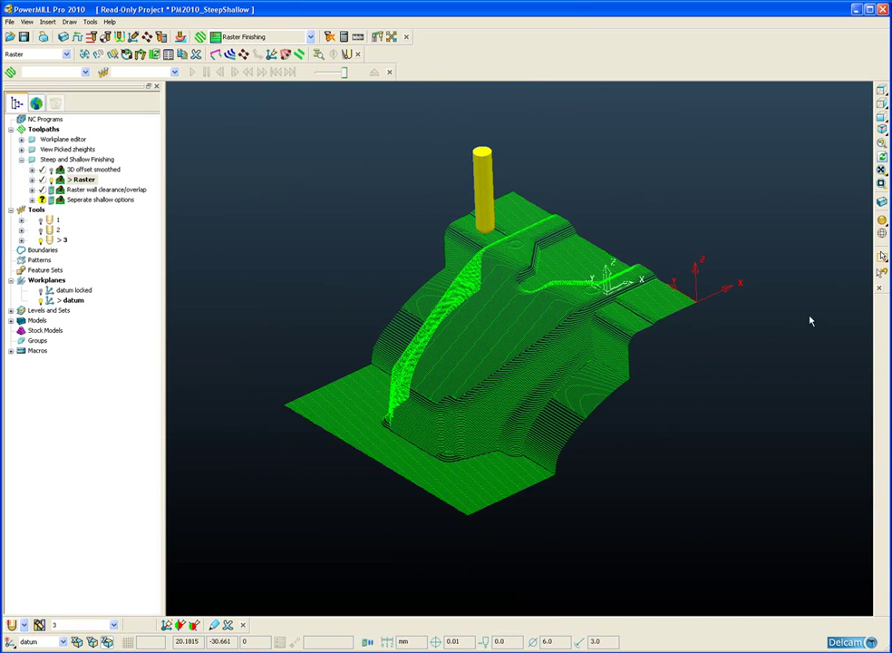
left_click(882, 221)
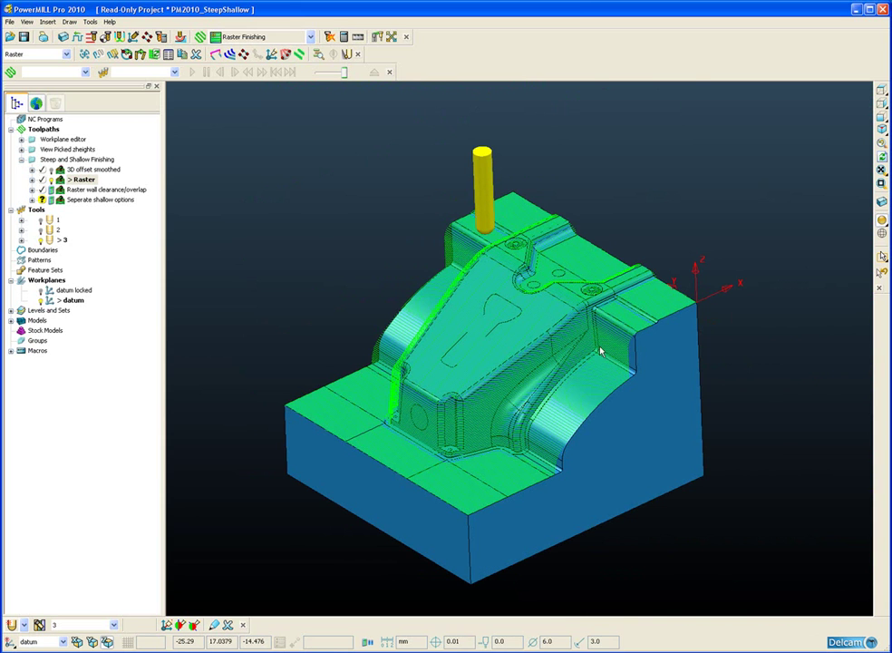
left_click_drag(578, 324, 654, 410)
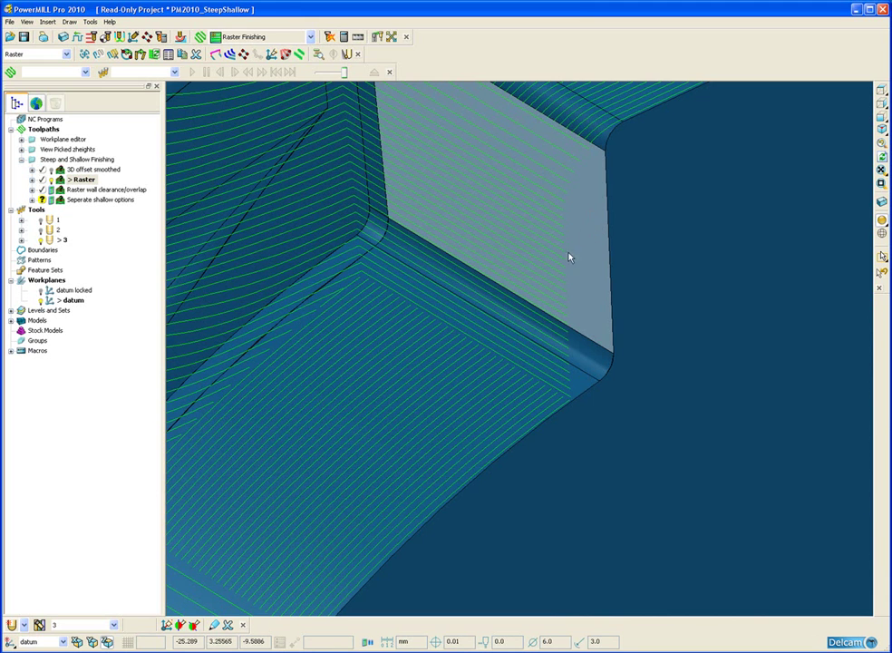
middle_click_drag(504, 363, 564, 442)
scroll(571, 427, "up", 2)
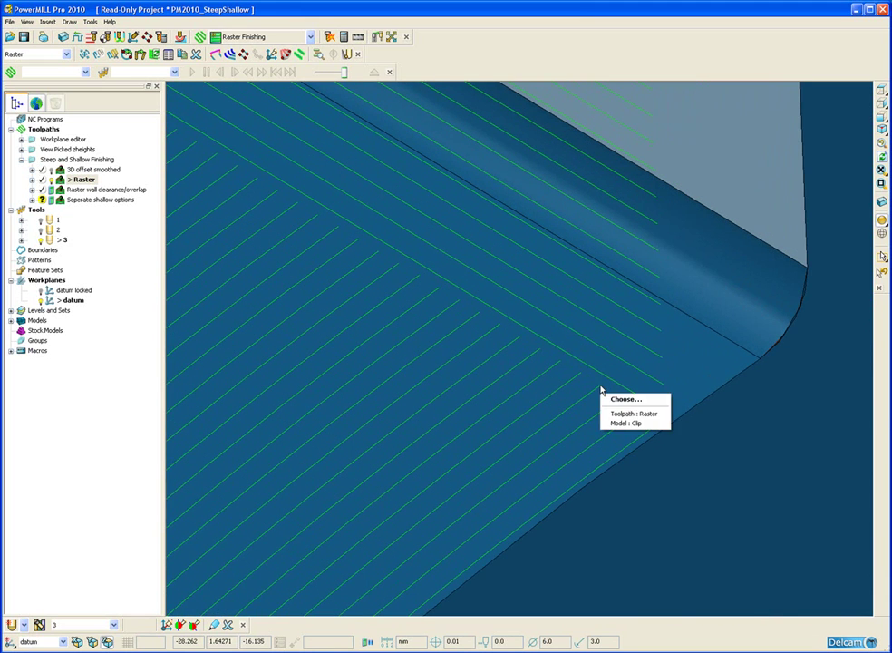
Simulate the Raster toolpath from the nearest point and zoom out to the whole part.
right_click(617, 414)
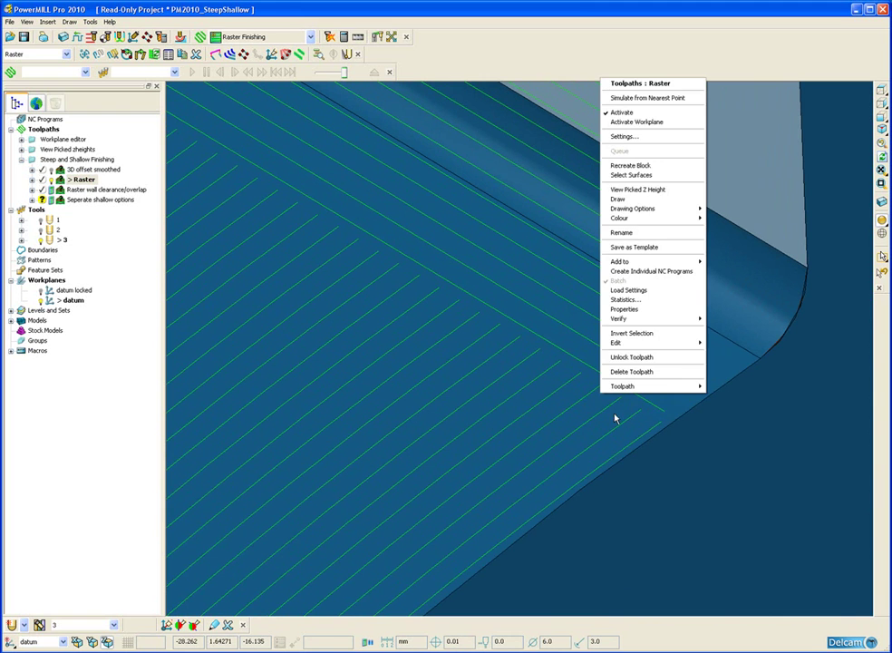
left_click(662, 101)
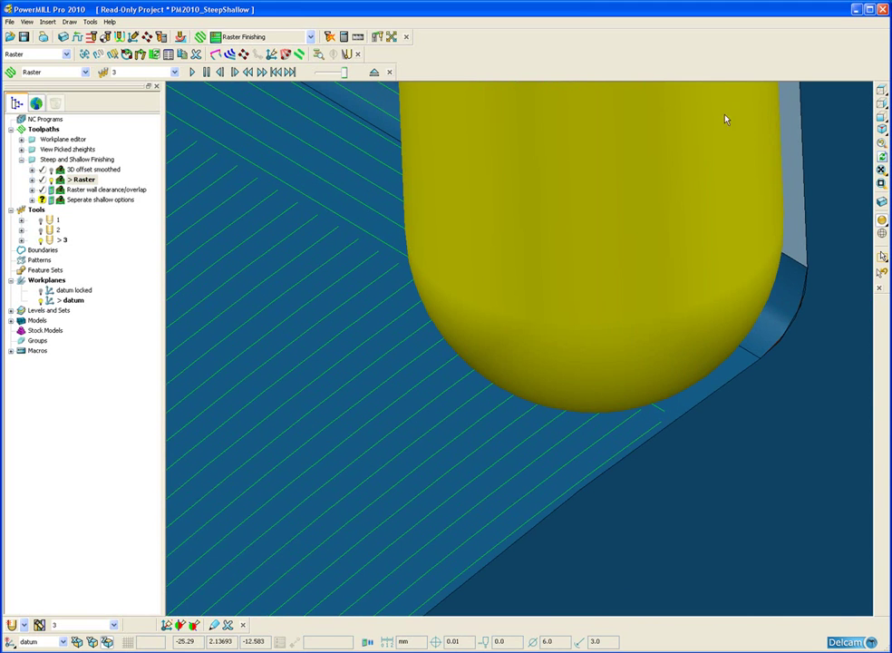
mouse_move(703, 208)
middle_mouse_down()
mouse_move(676, 280)
mouse_move(640, 535)
mouse_move(721, 312)
mouse_move(367, 363)
mouse_move(354, 298)
mouse_move(338, 303)
mouse_move(531, 392)
mouse_move(515, 420)
mouse_move(555, 408)
mouse_move(539, 406)
mouse_move(534, 368)
middle_mouse_up()
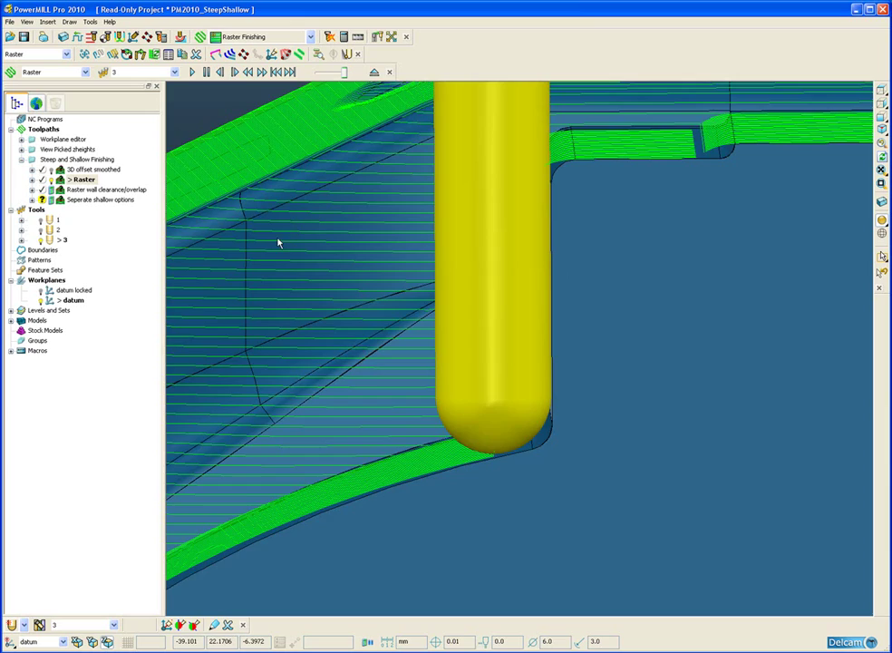
scroll(430, 337, "down", 2)
scroll(430, 337, "down", 2)
scroll(430, 338, "down", 5)
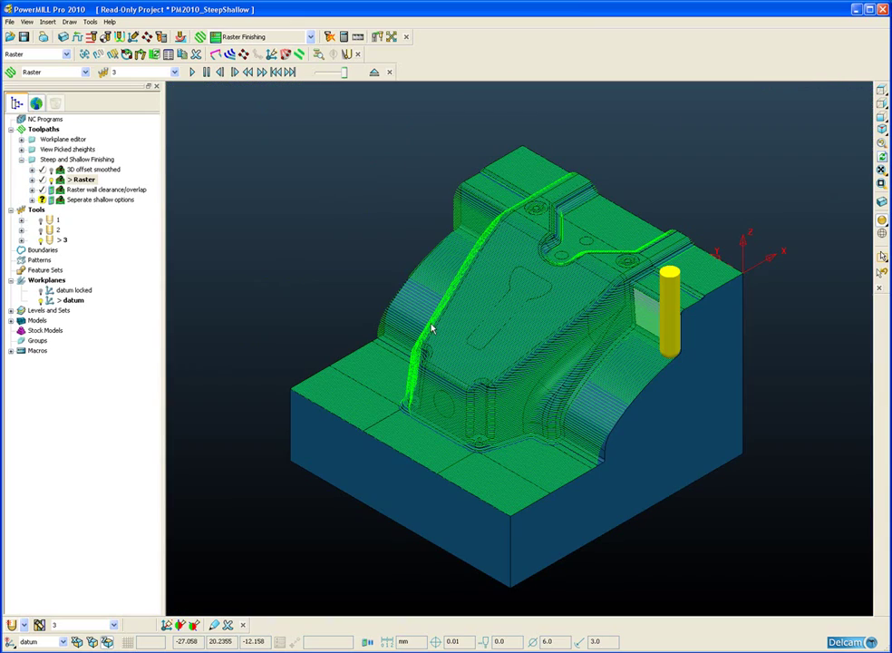
Activate Raster wall clearance/overlap and open its Raster settings page, keeping the type as Raster.
double_click(60, 190)
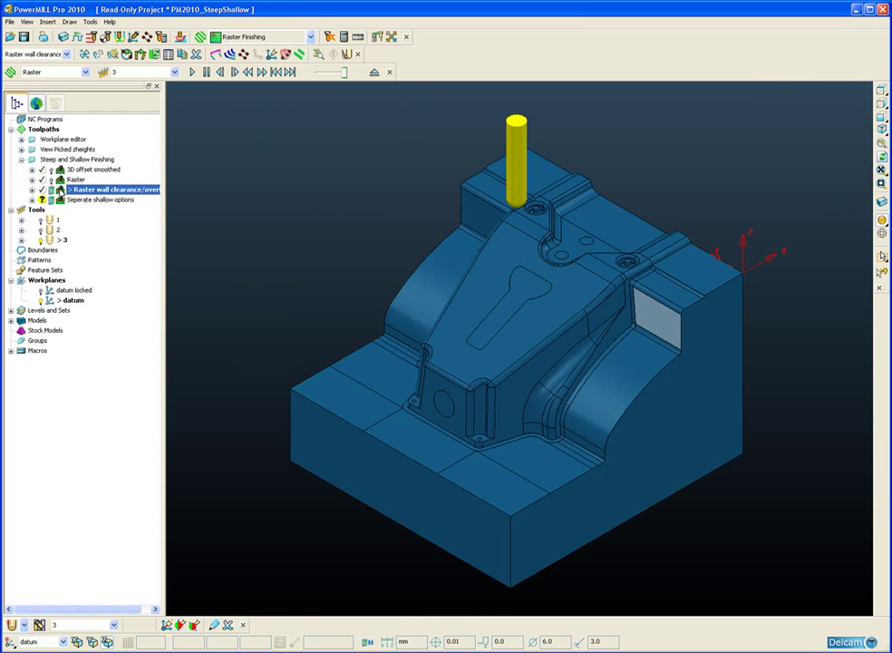
right_click(62, 190)
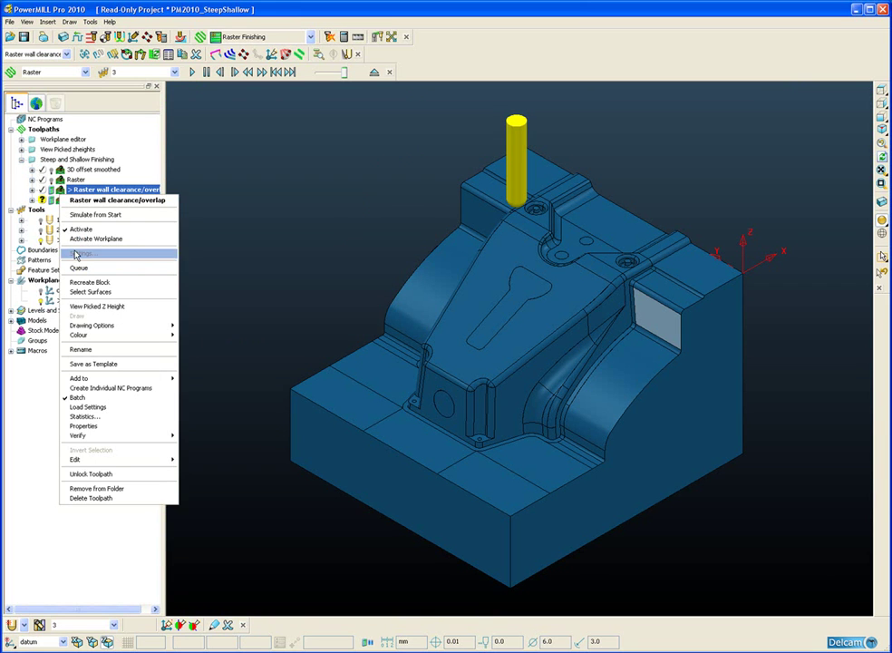
left_click(76, 255)
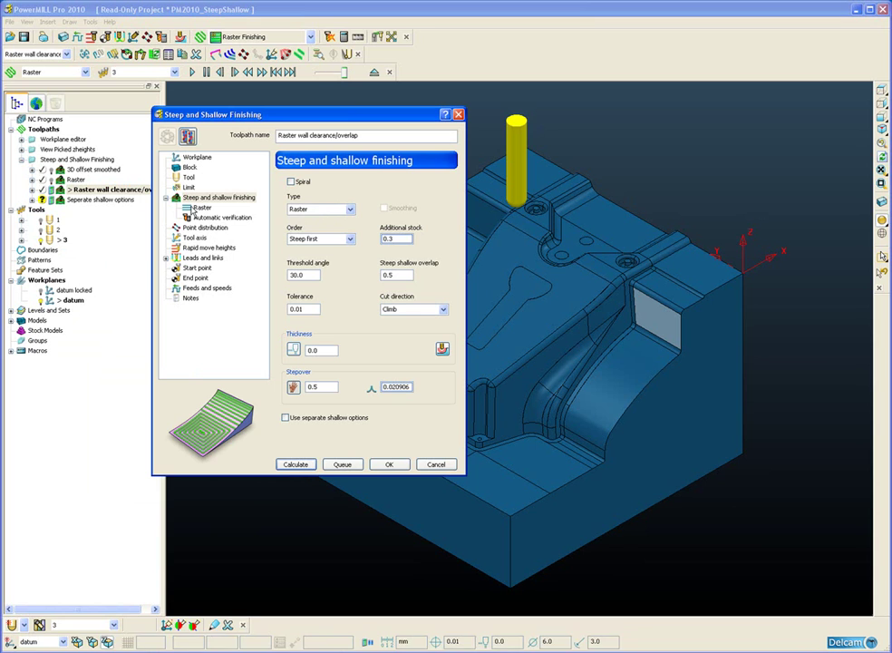
left_click(317, 209)
left_click(304, 228)
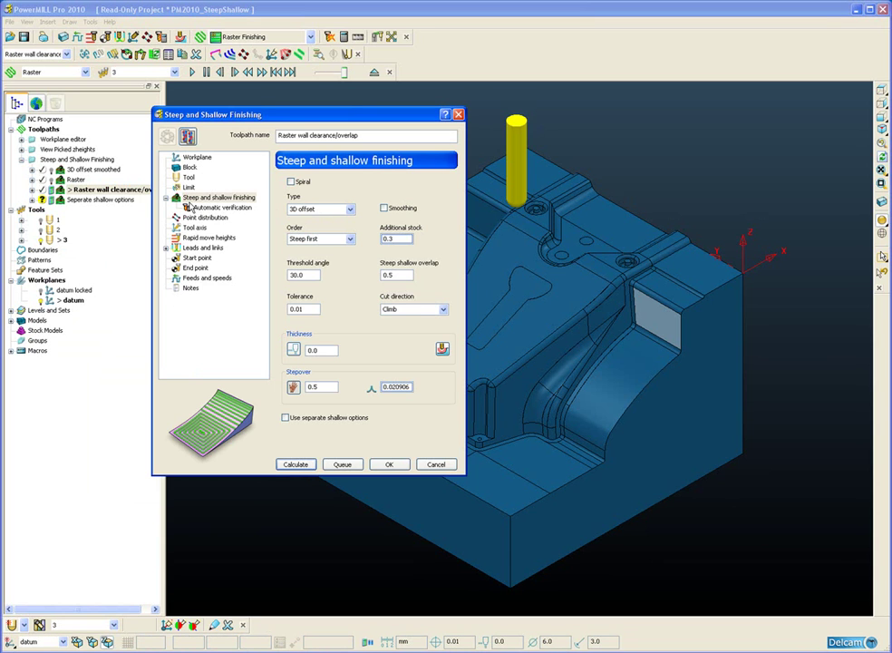
left_click(346, 209)
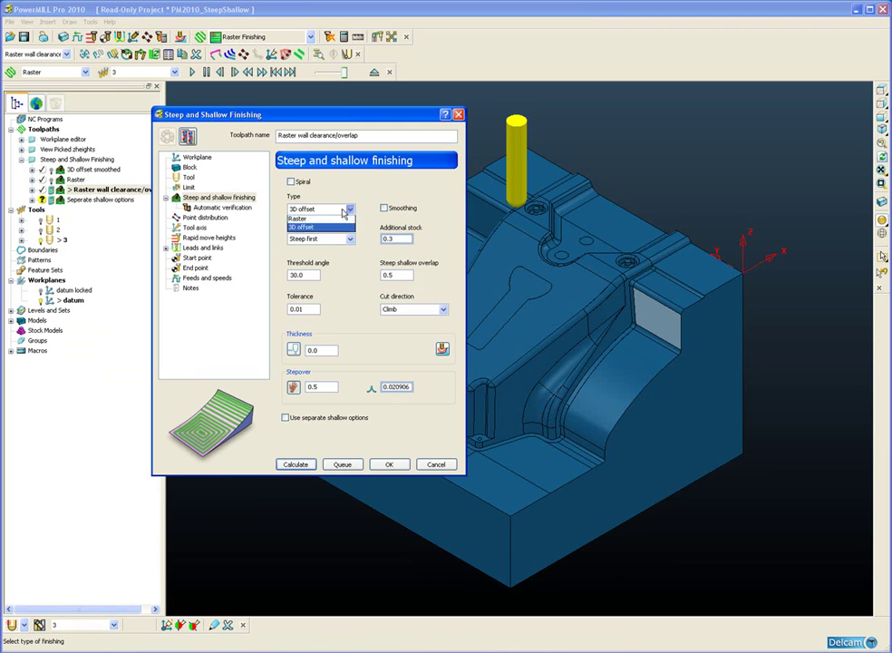
left_click(313, 218)
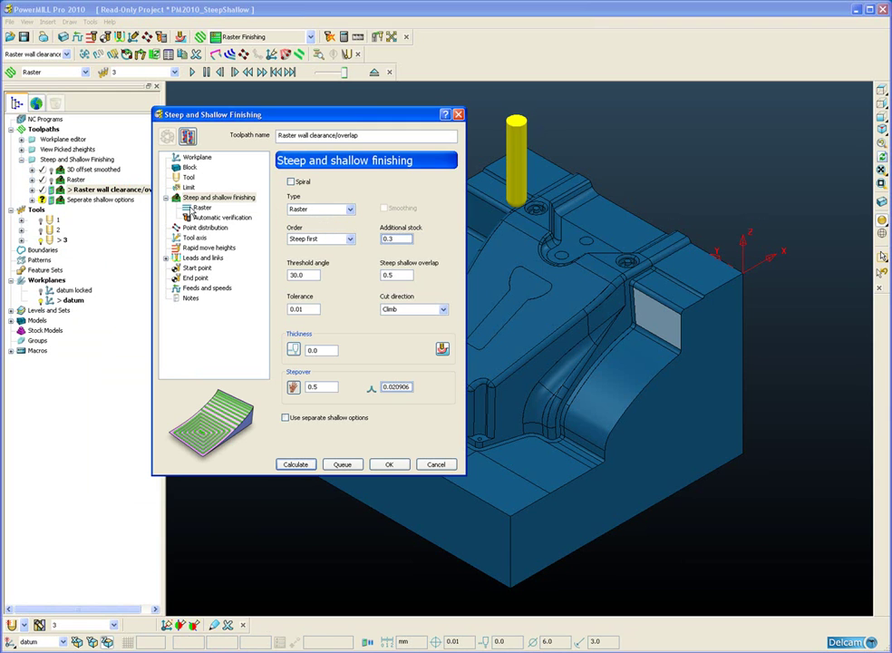
left_click(192, 211)
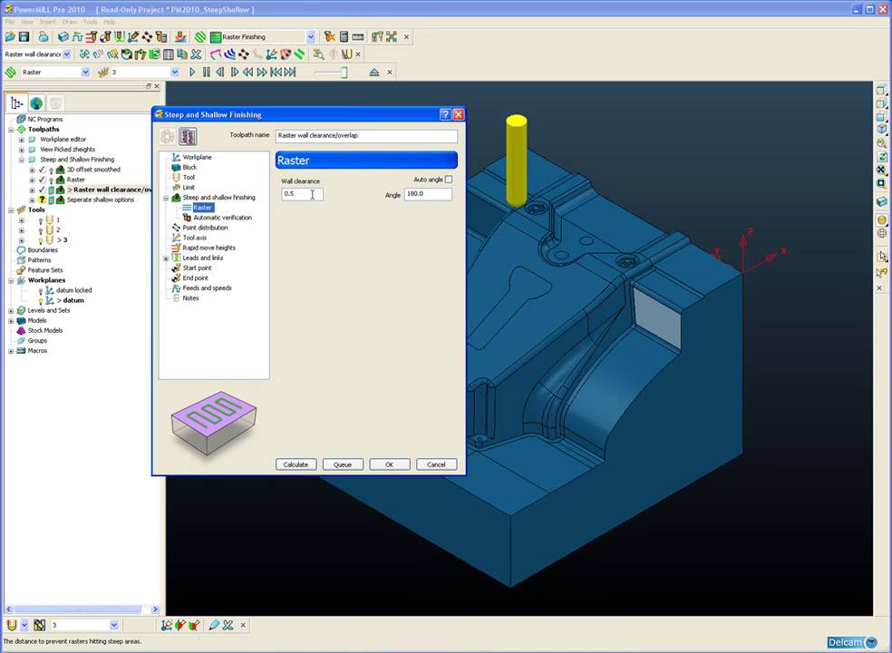
Set the wall clearance to 0.5 and recalculate the toolpath.
left_click_drag(312, 194, 271, 201)
type(".")
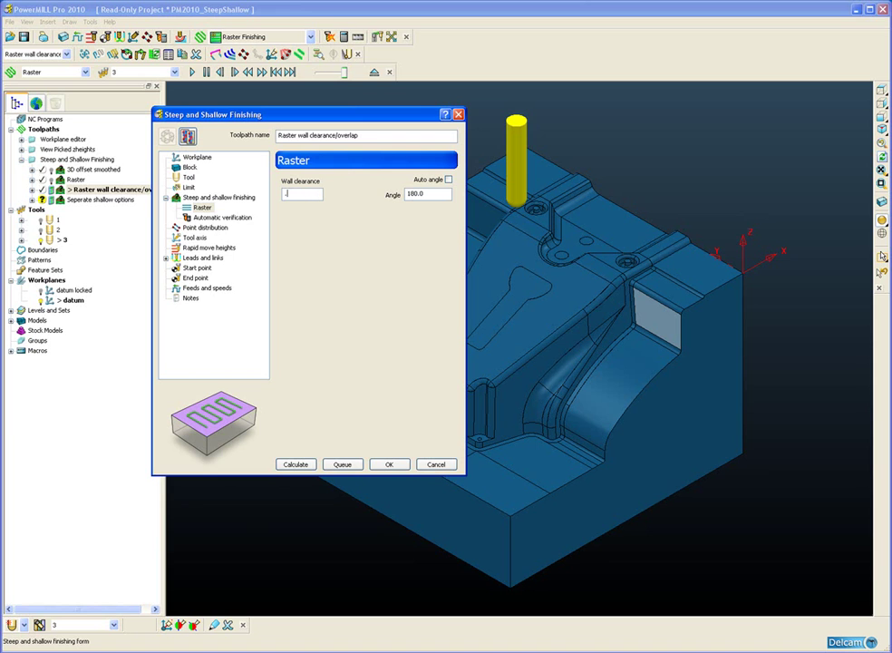
type("5")
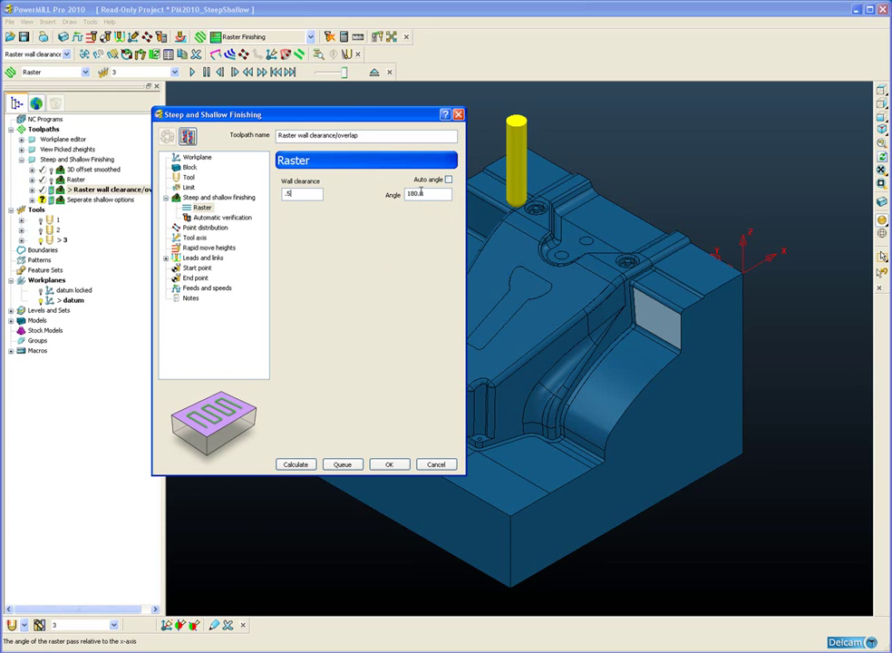
left_click(288, 466)
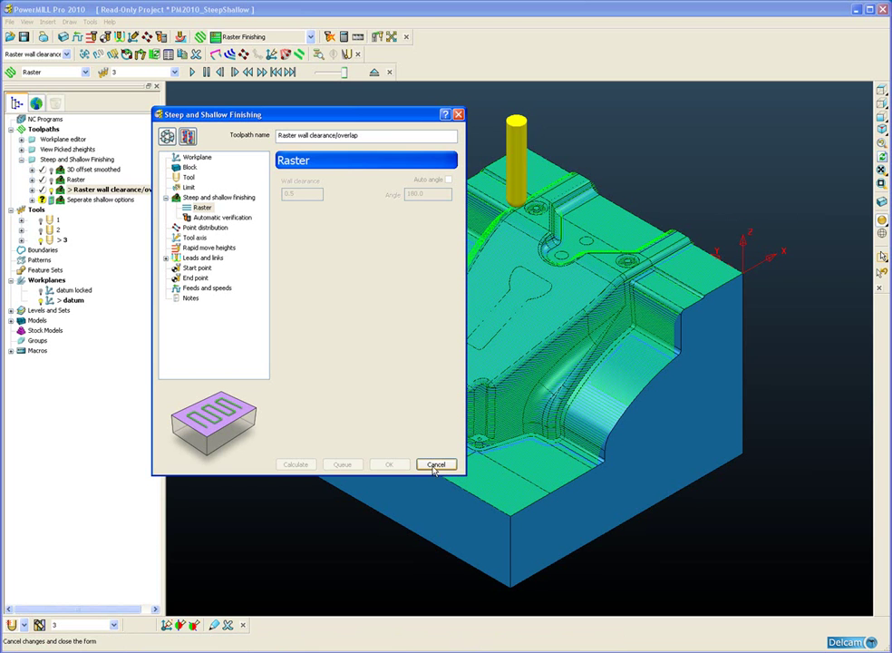
Close the settings, hide shading, and select both raster toolpaths to compare their overlap.
left_click(435, 465)
scroll(551, 440, "up", 5)
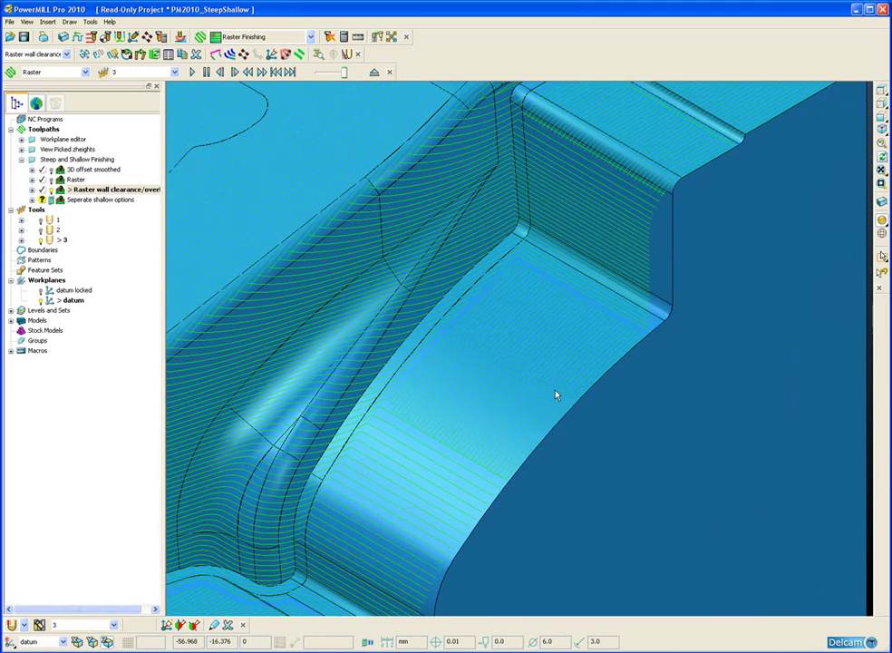
left_click(882, 222)
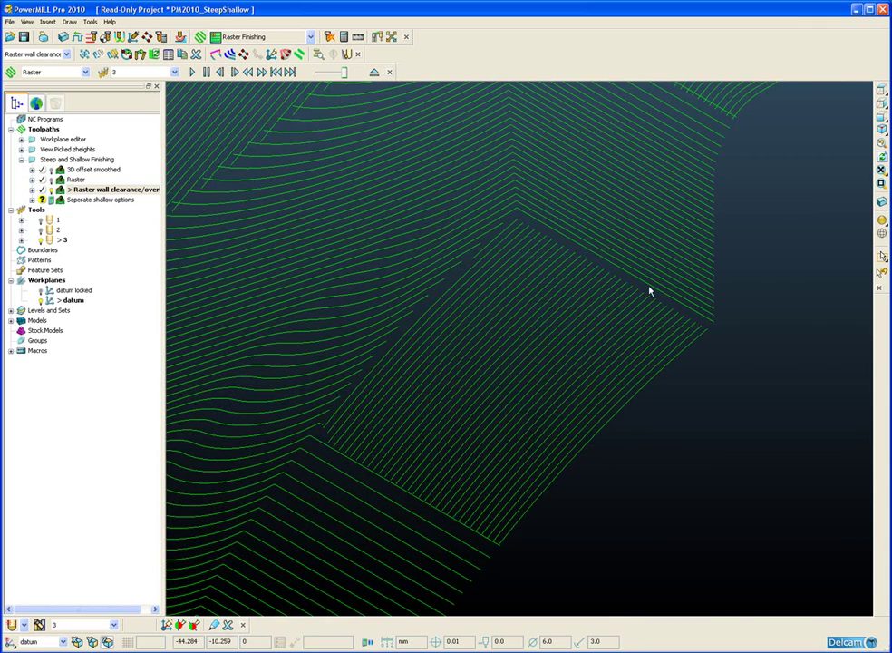
scroll(376, 310, "up", 3)
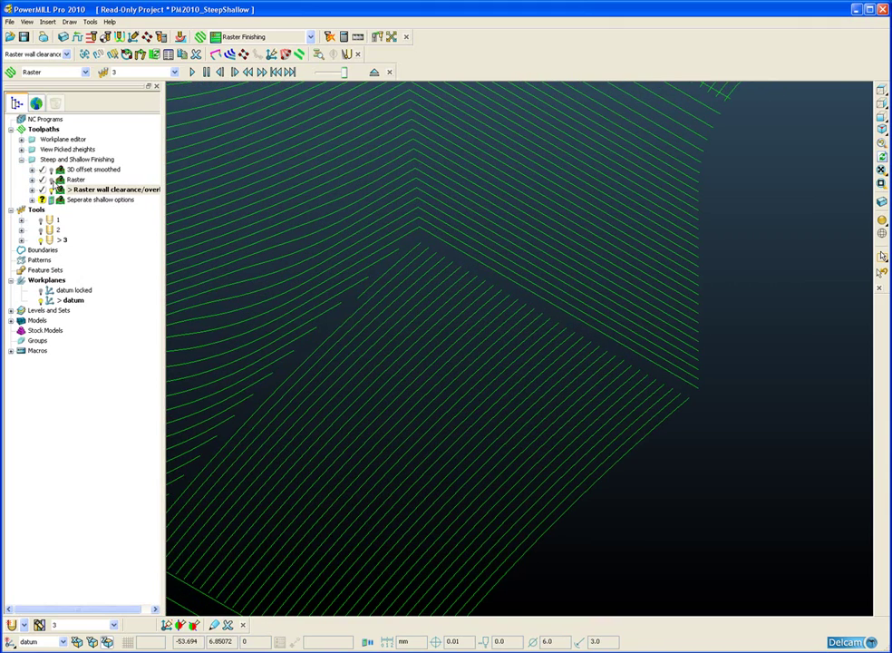
left_click(52, 185)
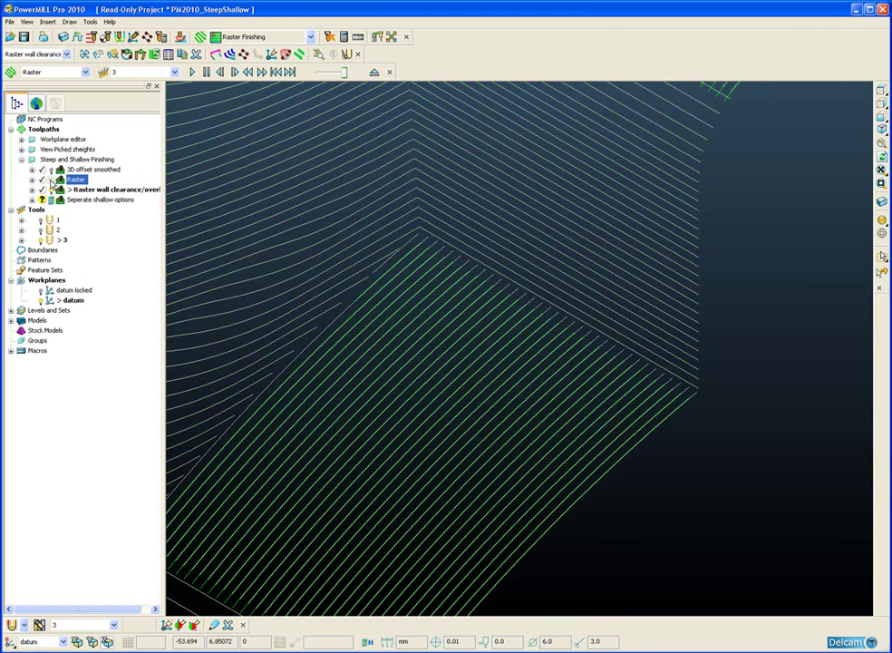
scroll(520, 428, "up", 1)
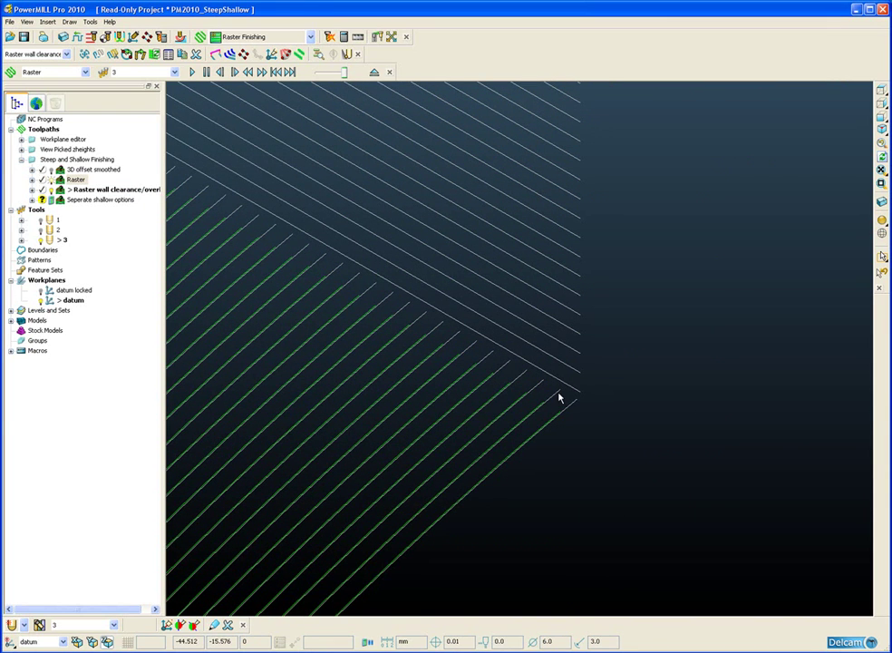
left_click(52, 182)
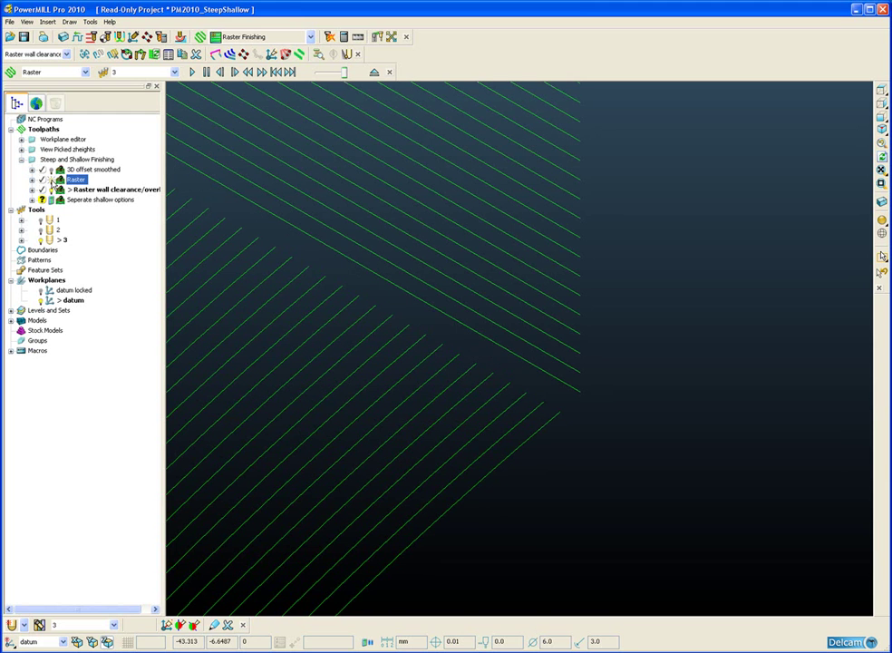
Simulate the wall-clearance toolpath from the nearest point and inspect the tool in a shaded front view.
right_click(512, 385)
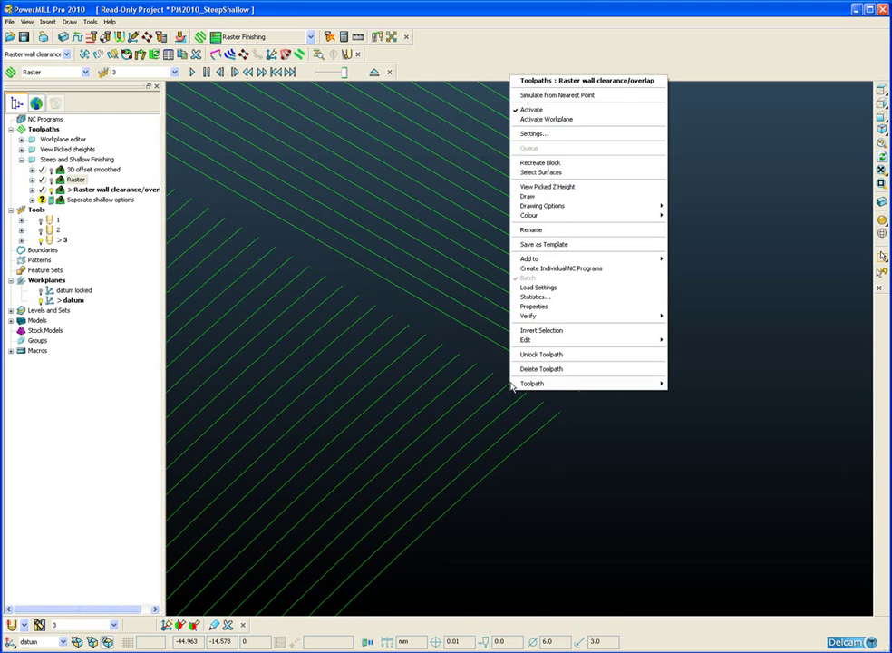
left_click(563, 96)
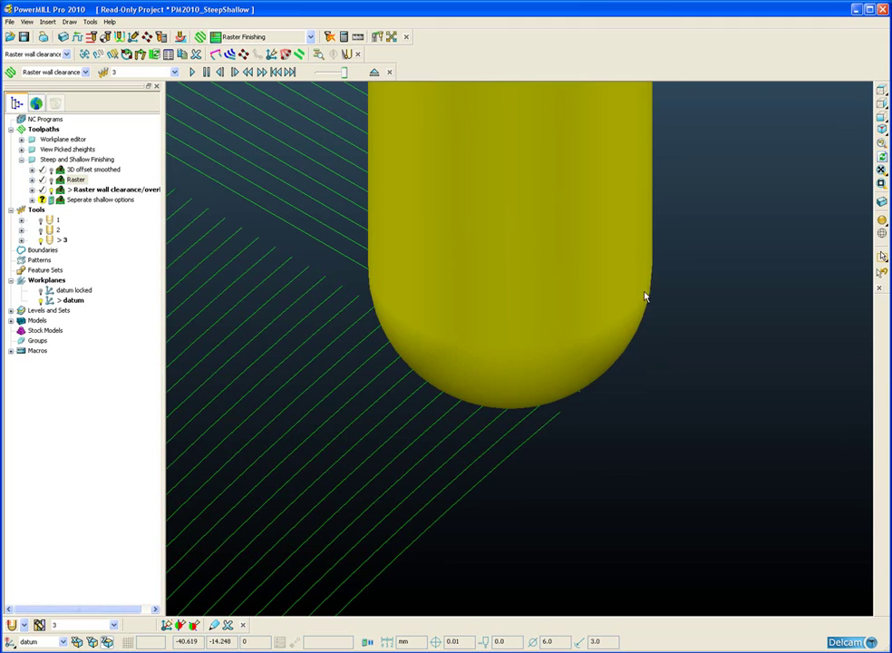
scroll(761, 254, "down", 3)
left_click(880, 102)
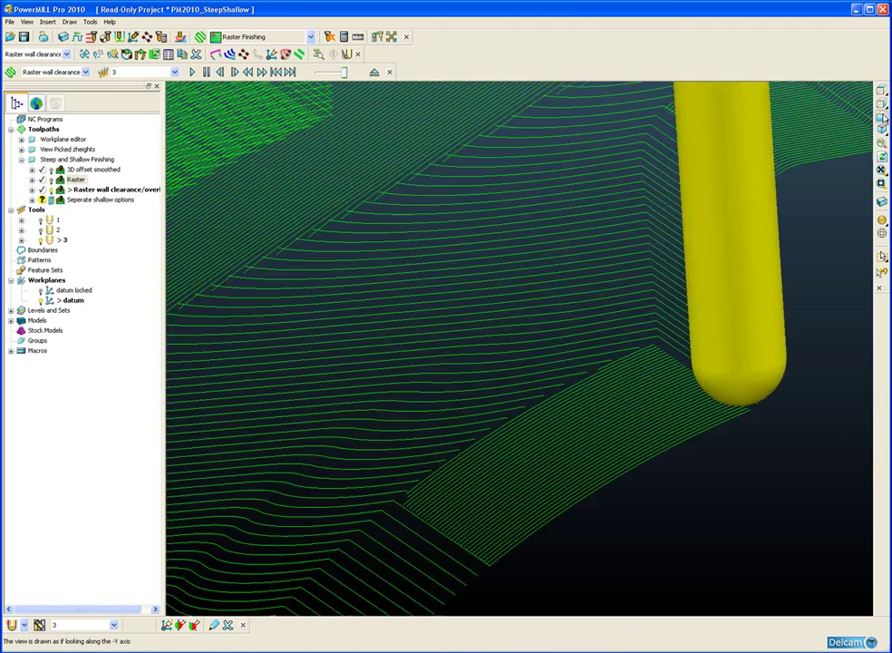
left_click(880, 201)
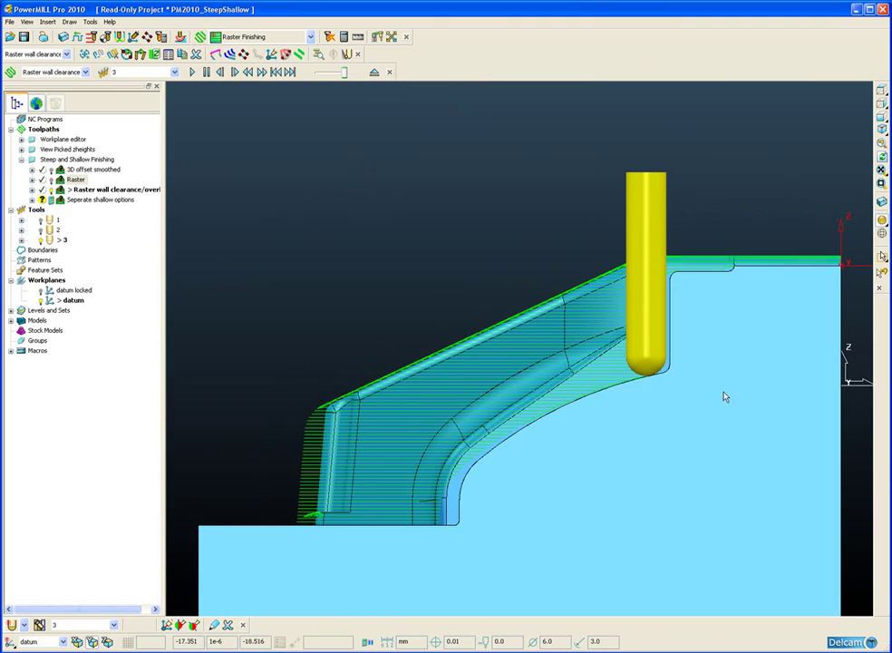
middle_click_drag(722, 394, 584, 388, "shift")
scroll(601, 344, "up", 3)
scroll(602, 345, "up", 2)
middle_click_drag(626, 328, 544, 370, "shift")
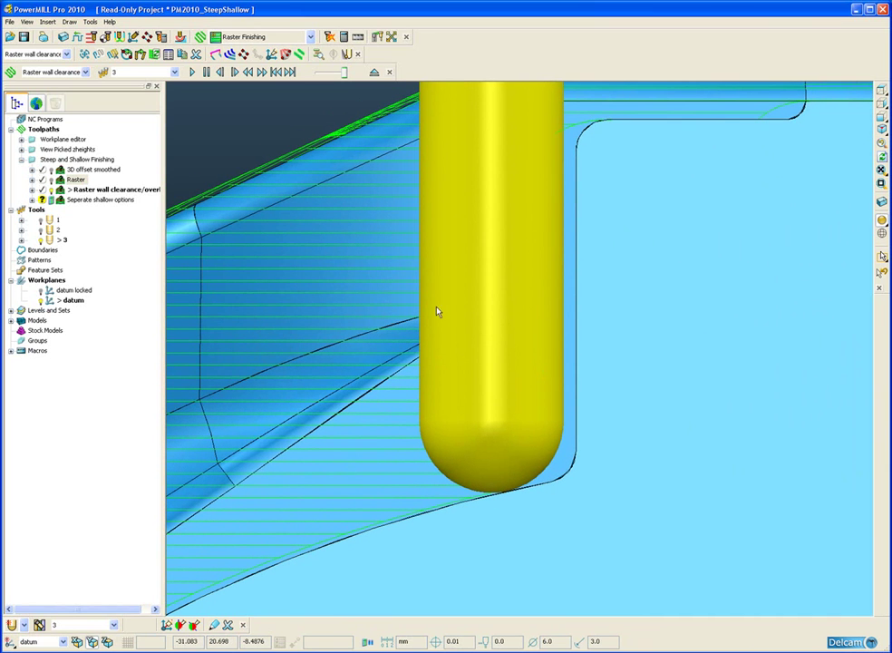
scroll(438, 308, "down", 3)
scroll(438, 308, "down", 3)
scroll(426, 324, "up", 2)
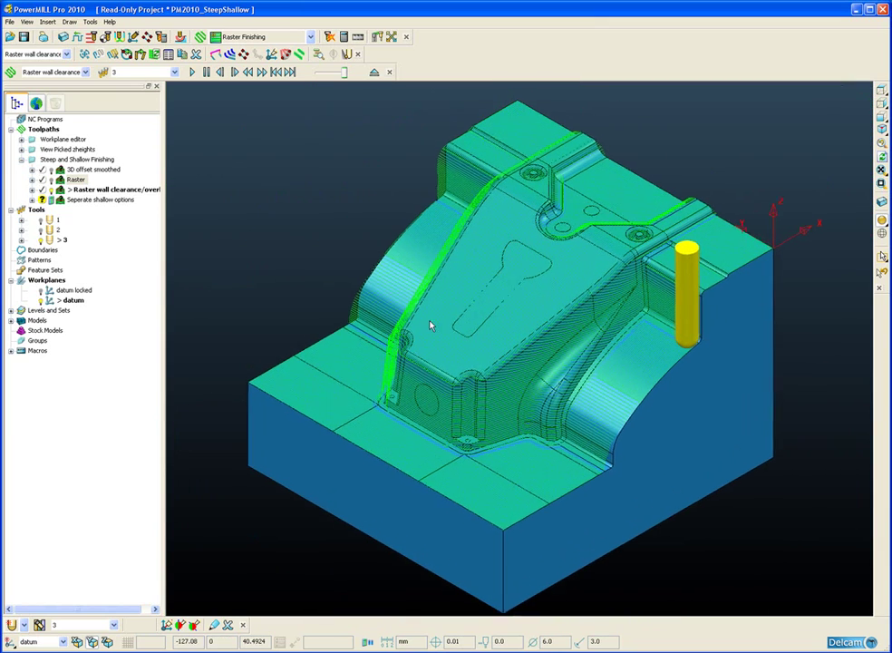
Turn on links and lead moves, then make Seperate shallow options the active toolpath.
left_click(216, 57)
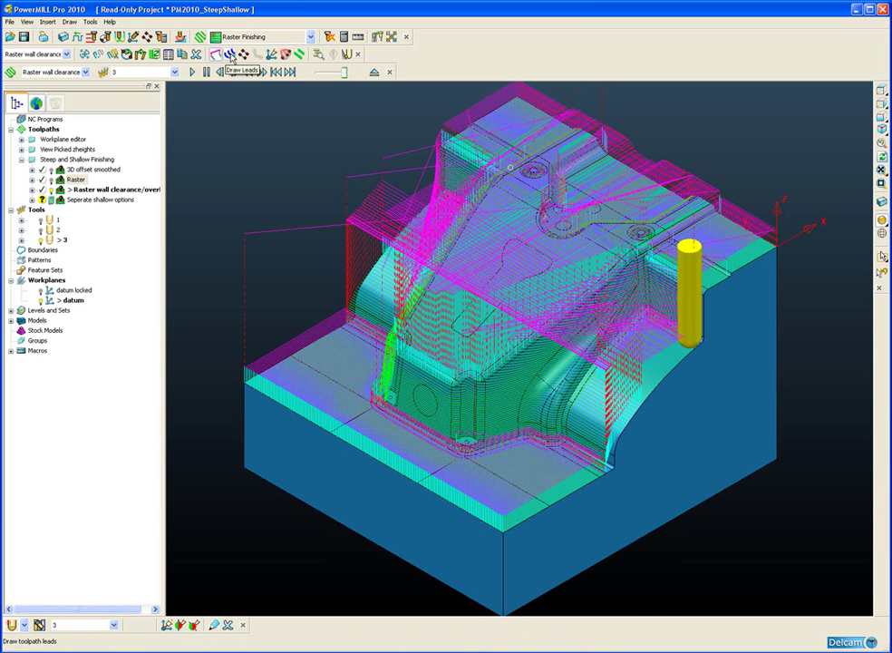
left_click(232, 56)
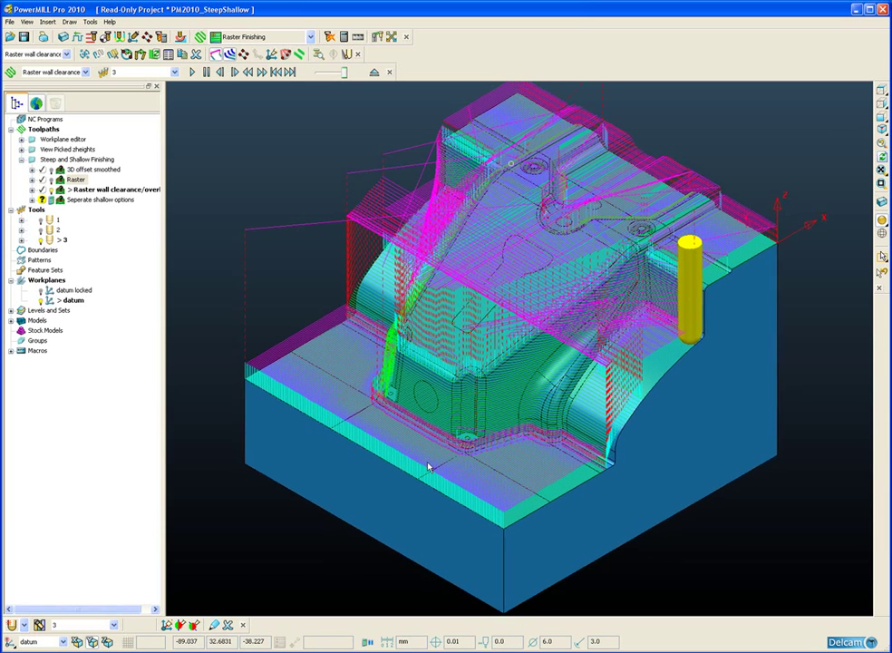
middle_click_drag(429, 466, 429, 463)
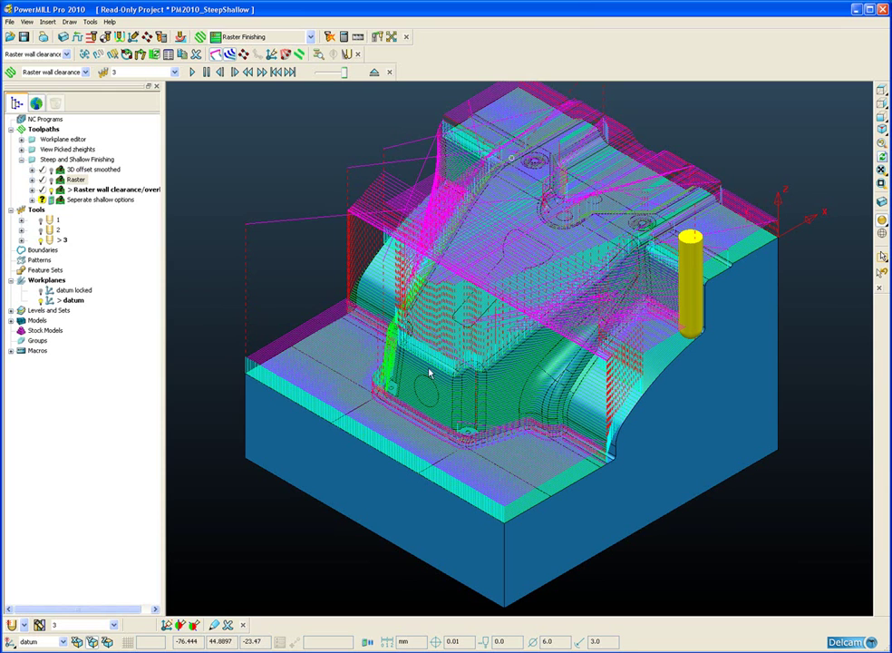
left_click(75, 180)
left_click(59, 202)
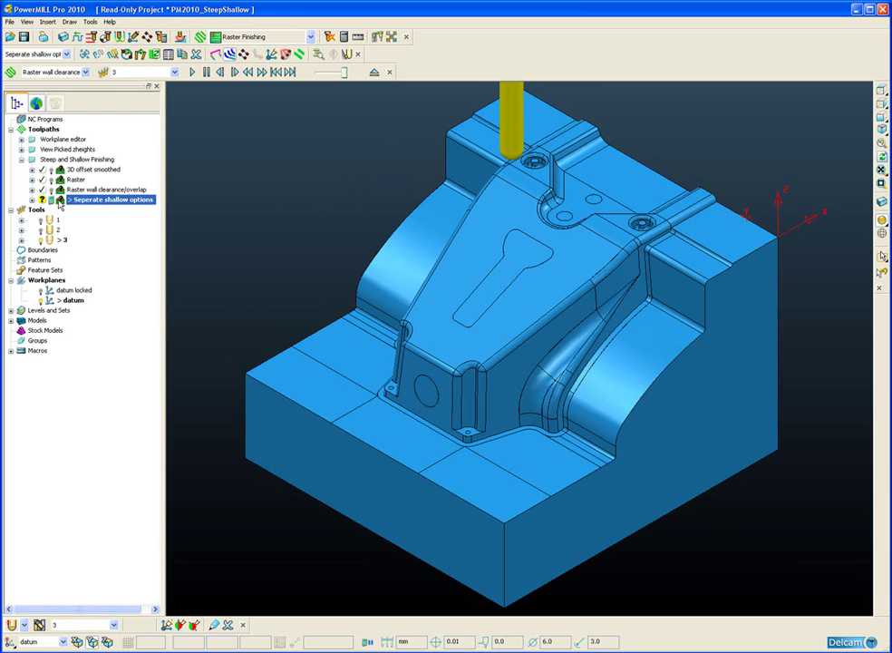
Open the Seperate shallow options toolpath settings and enable Use separate shallow options.
right_click(60, 203)
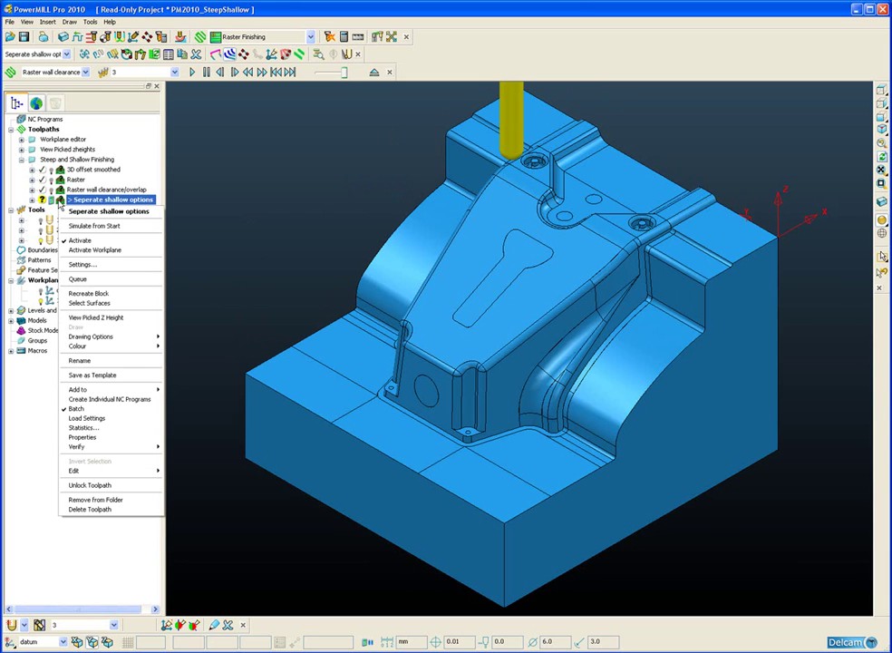
left_click(149, 265)
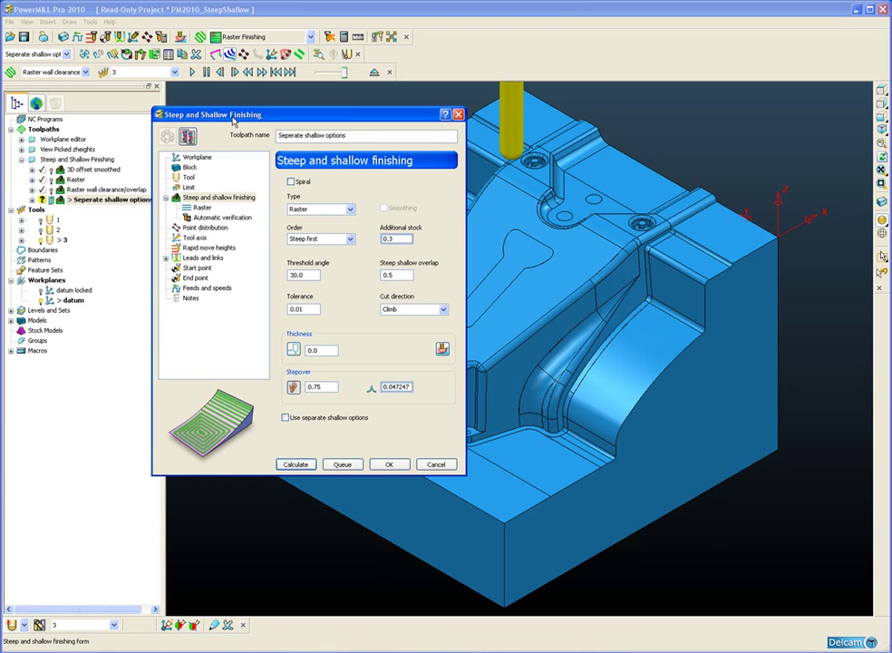
left_click_drag(234, 121, 165, 110)
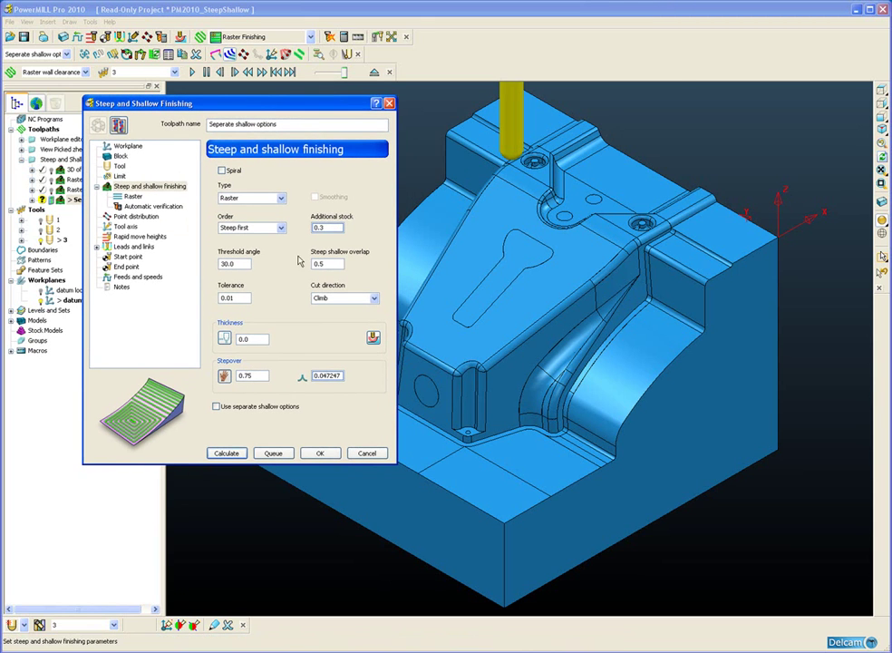
left_click(217, 407)
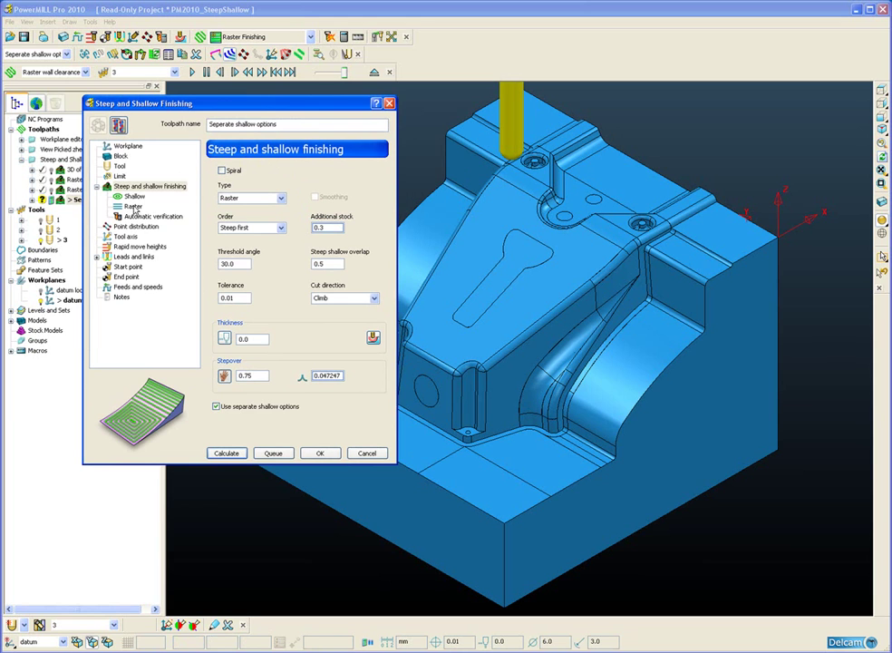
Set shallow cut direction to Any and shallow stepover to 0.5, then review raster wall clearance.
left_click(134, 197)
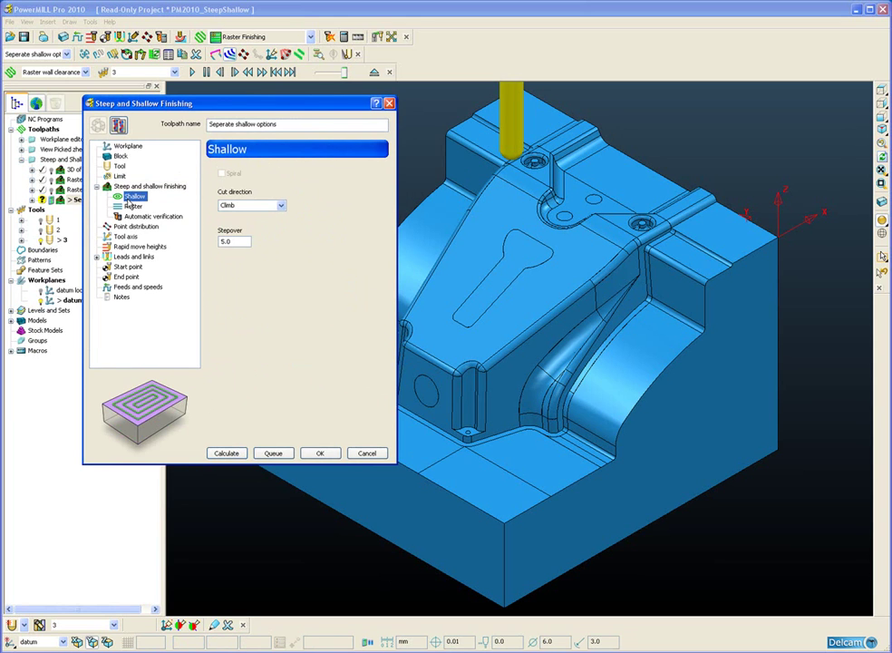
left_click(282, 207)
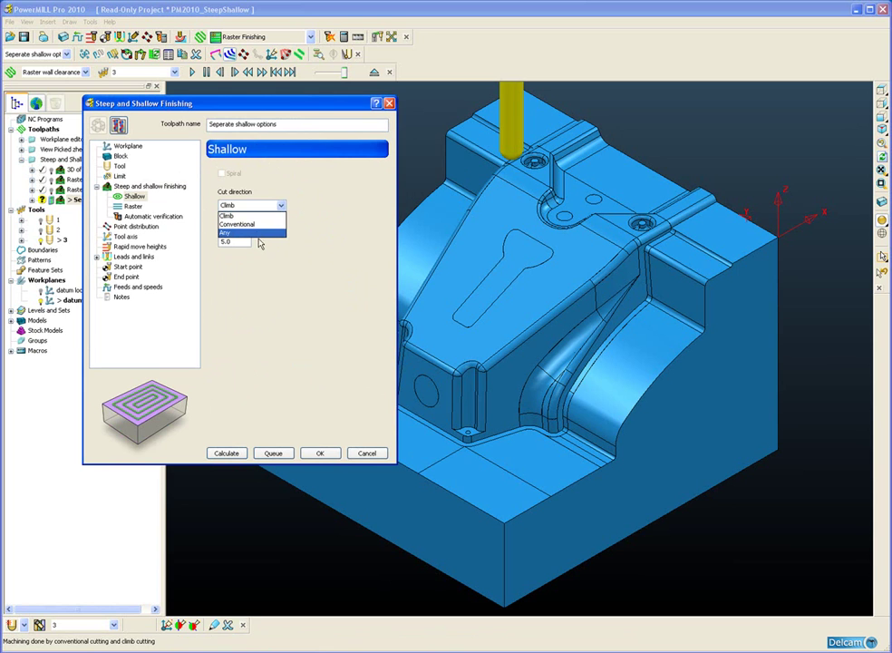
left_click(258, 233)
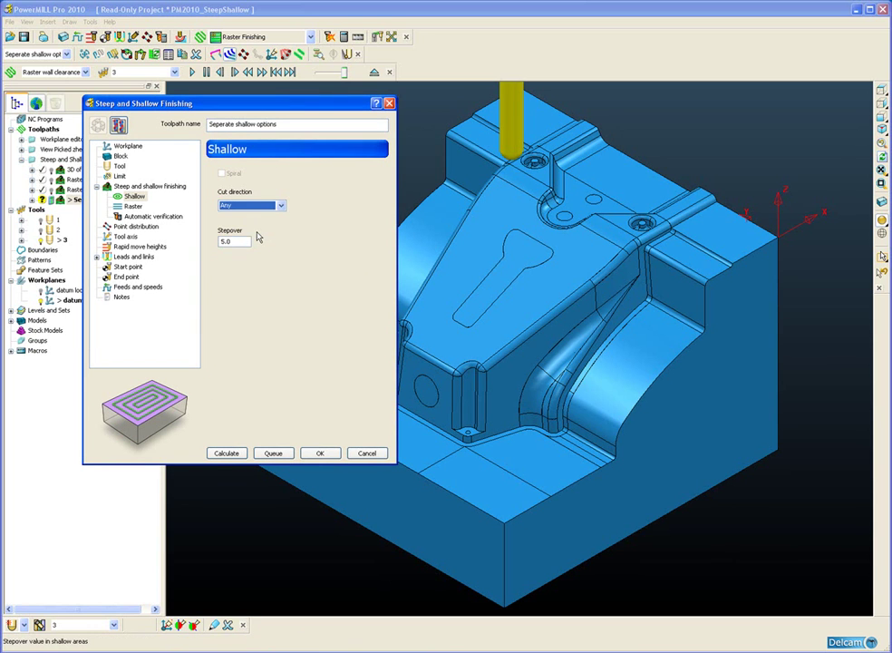
double_click(238, 241)
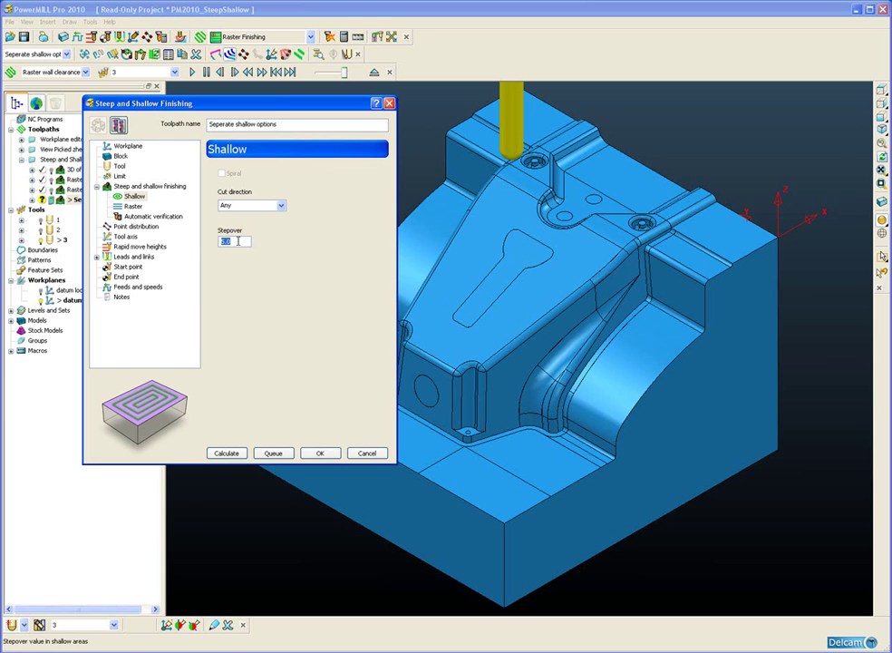
type(".5")
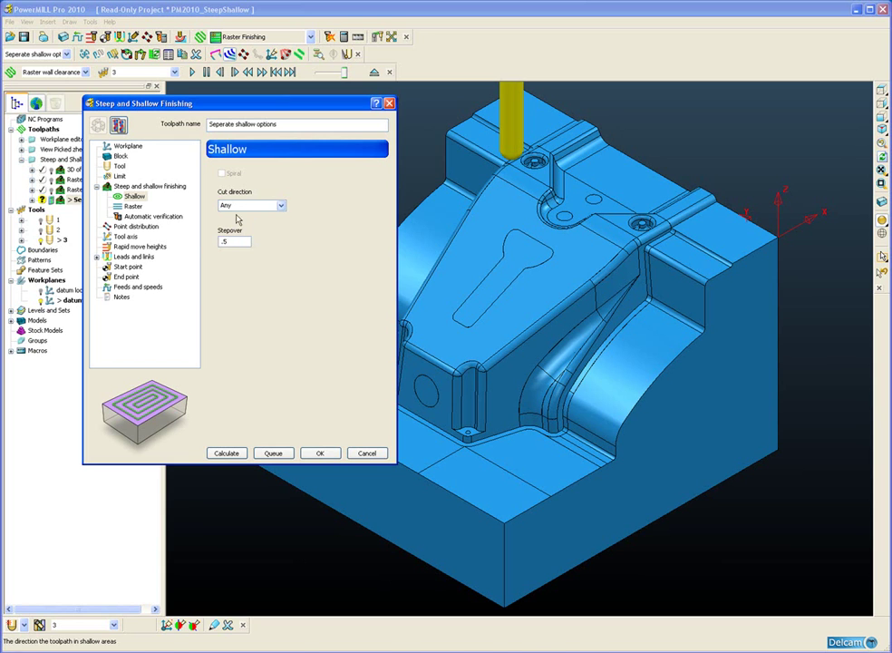
left_click(136, 187)
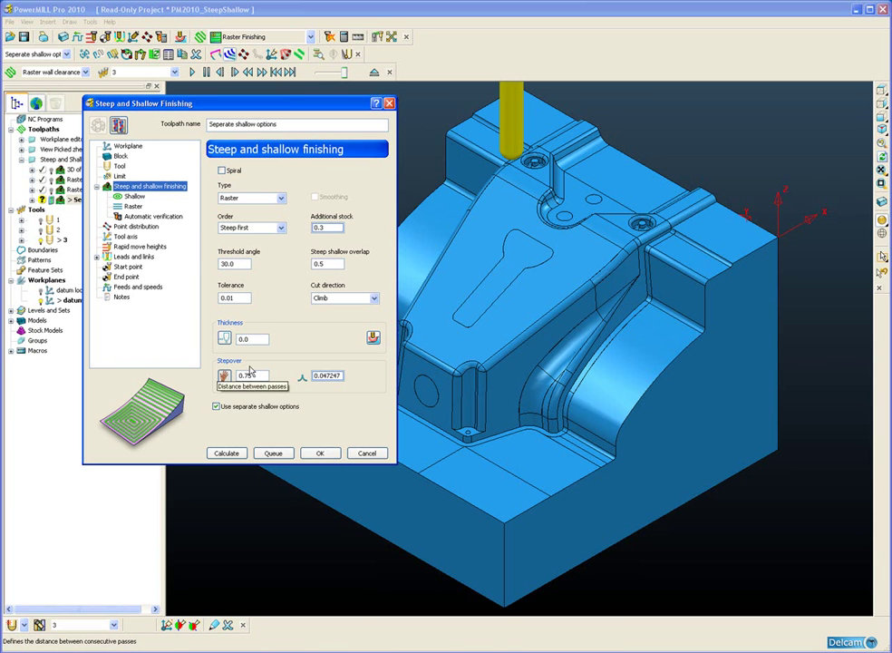
left_click(134, 196)
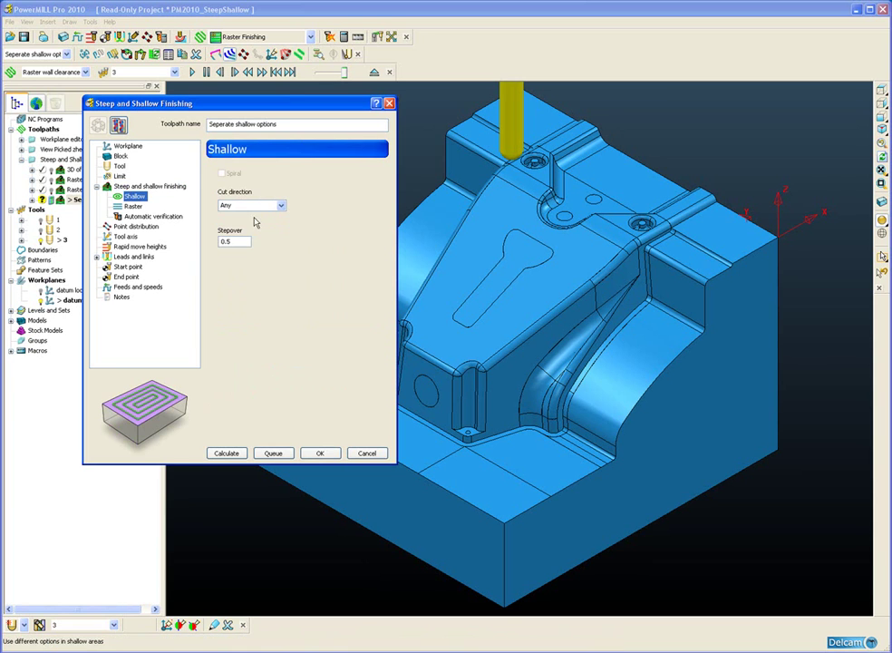
left_click(133, 206)
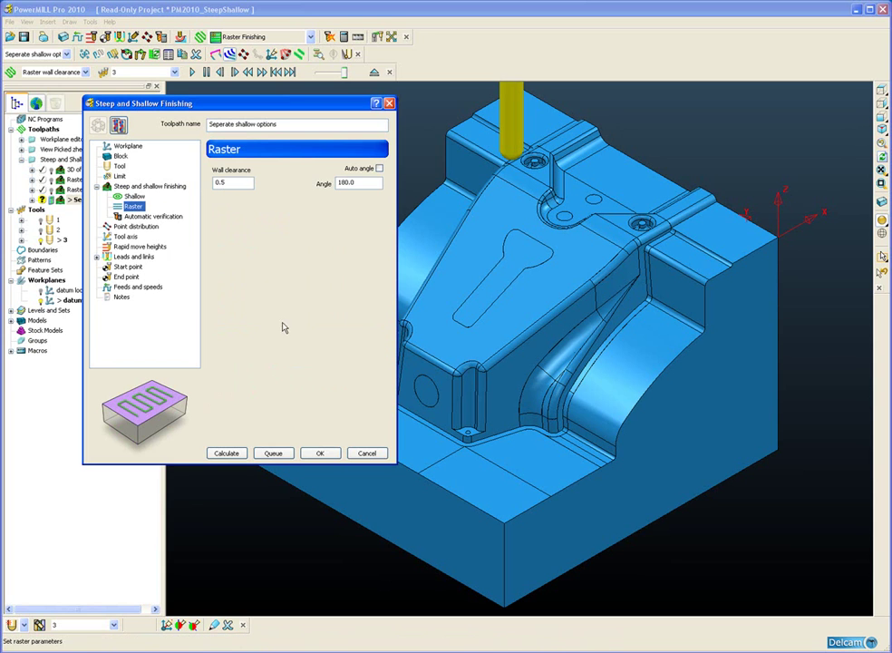
Calculate the toolpath with the new shallow settings and bring the tool into view.
left_click(227, 453)
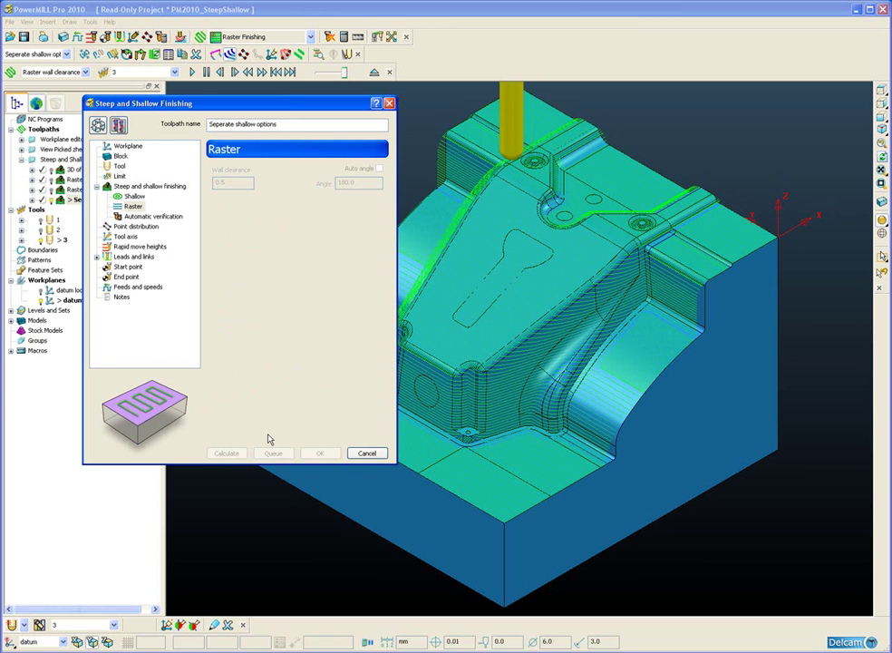
left_click(364, 453)
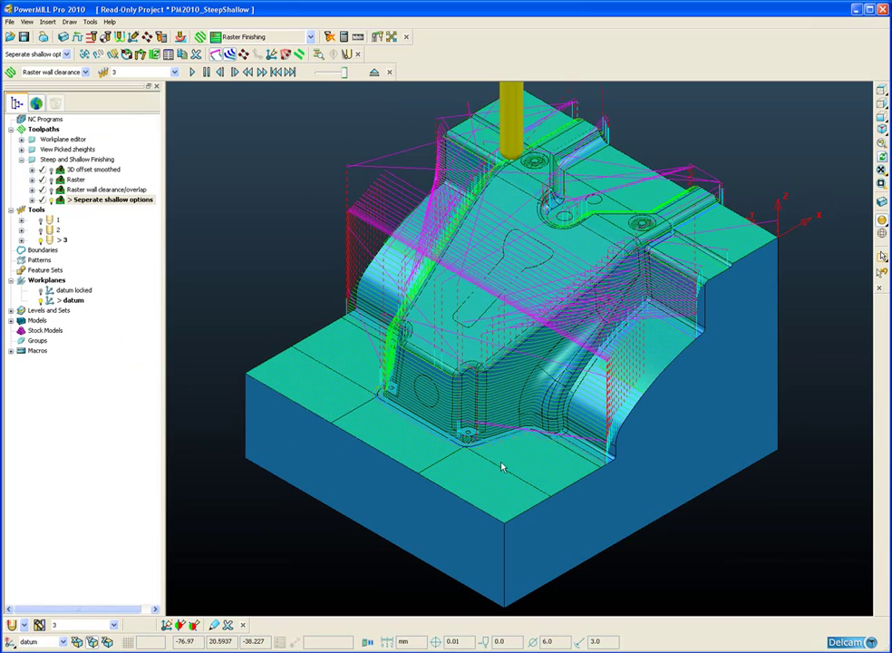
scroll(502, 467, "up", 2)
scroll(502, 427, "up", 2)
scroll(633, 360, "down", 2)
scroll(608, 349, "down", 1)
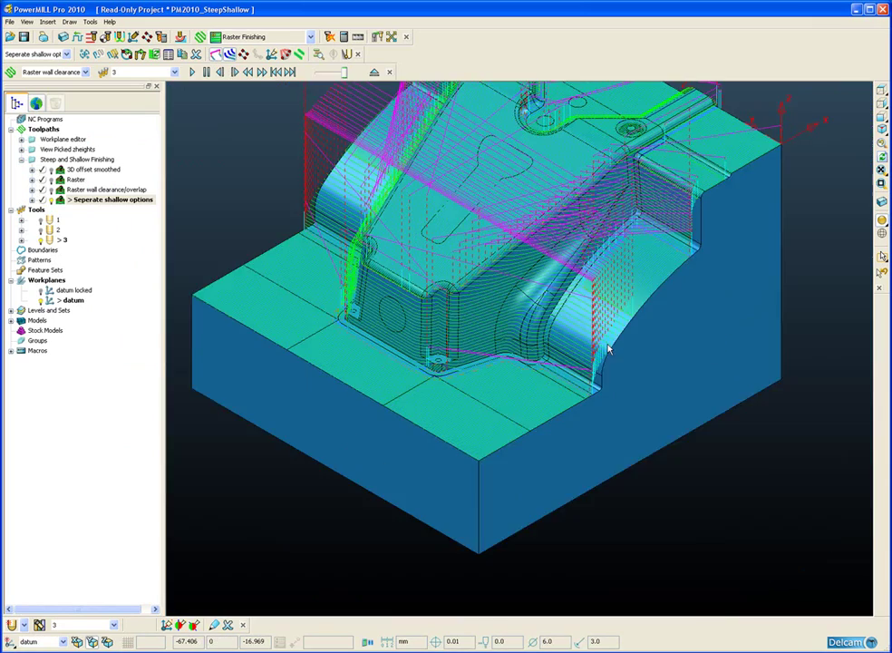
middle_click_drag(608, 349, 597, 375, "shift")
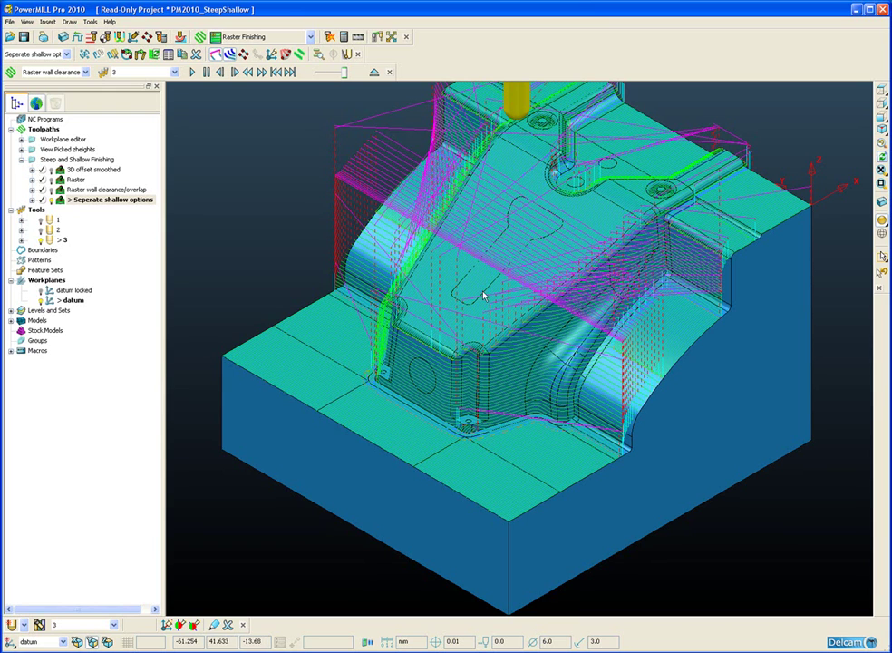
Hide the shaded model and select the finer toolpath lines near the part's front floor edge.
left_click(380, 147)
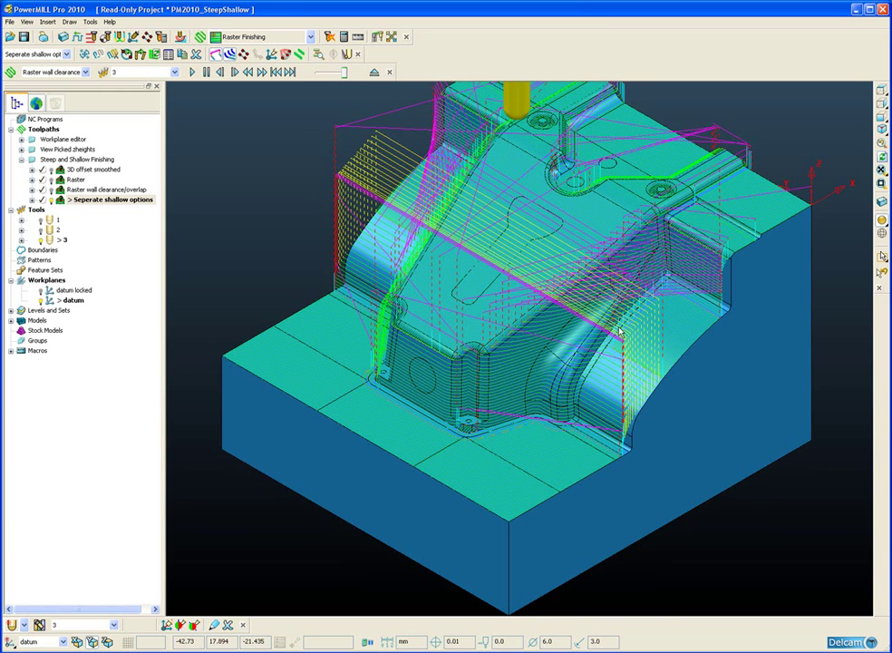
middle_click_drag(578, 420, 555, 381, "shift")
scroll(554, 380, "up", 2)
scroll(553, 452, "up", 2)
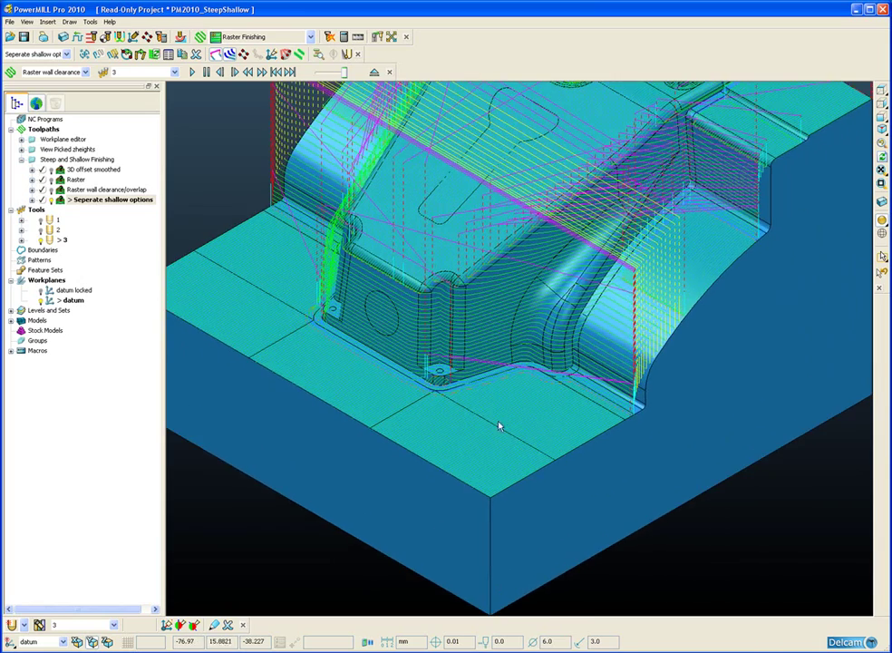
left_click(517, 430)
left_click(723, 546)
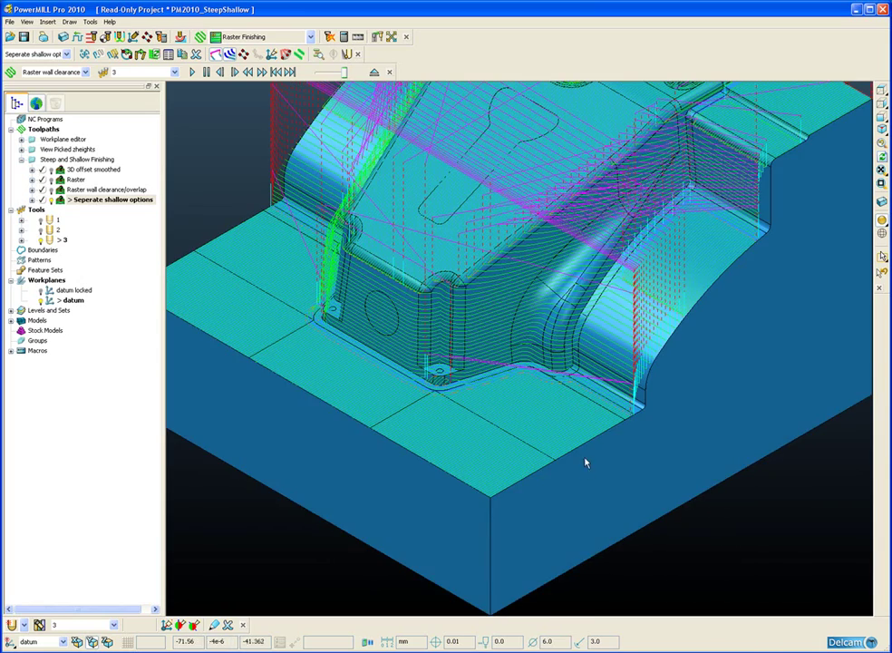
left_click(880, 227)
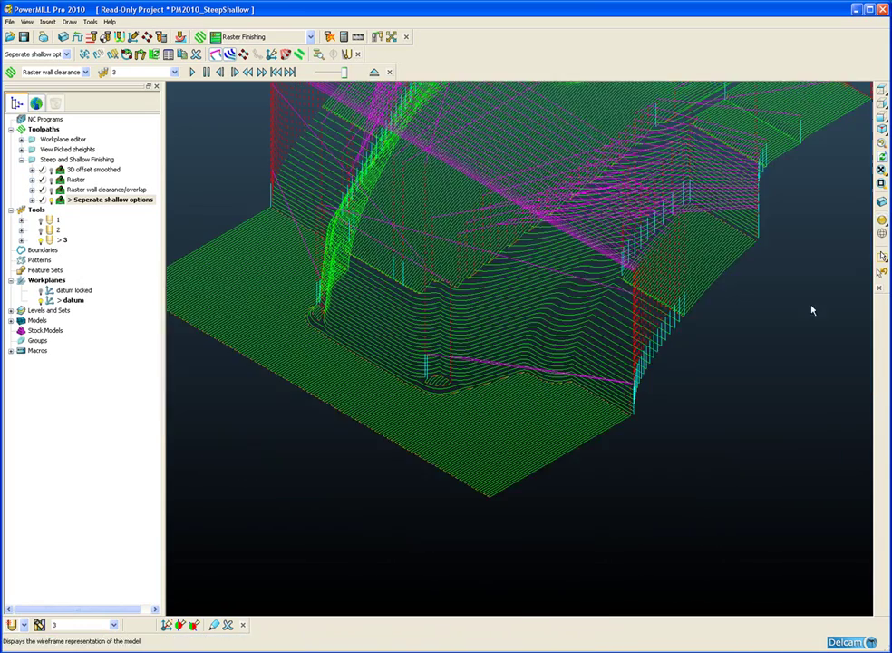
left_click(483, 464)
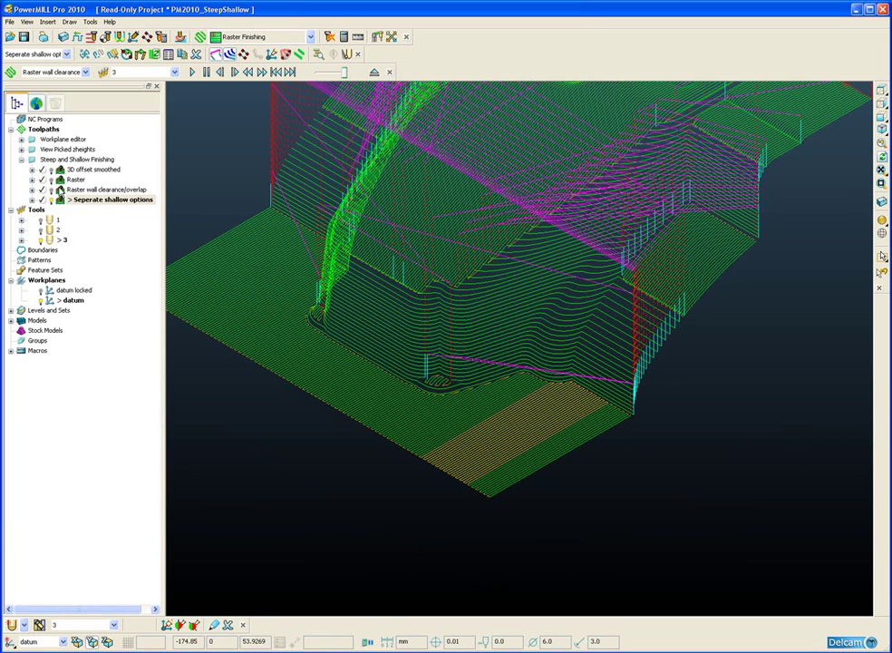
double_click(59, 189)
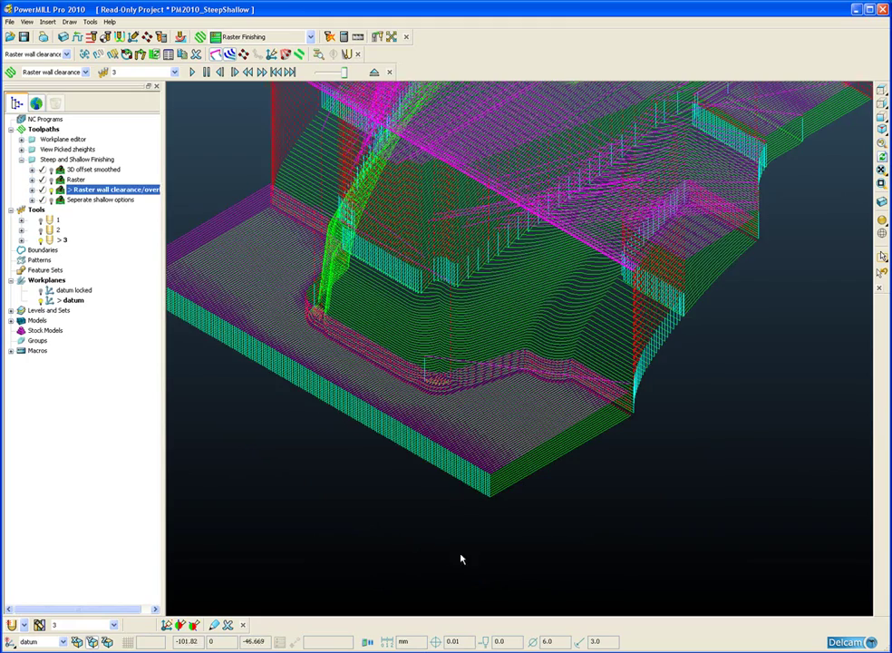
scroll(487, 530, "up", 2)
middle_click_drag(487, 530, 542, 458, "shift")
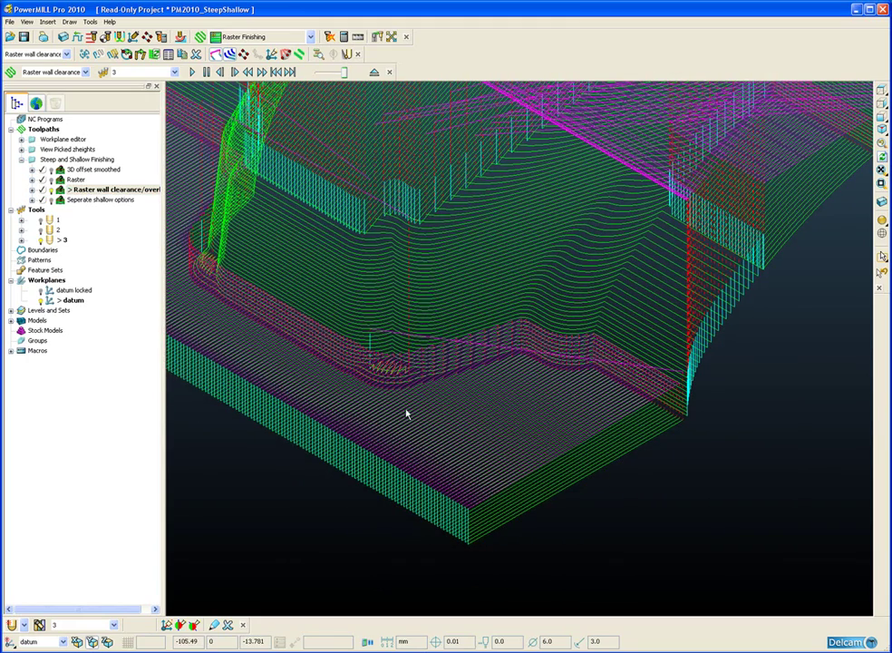
double_click(60, 199)
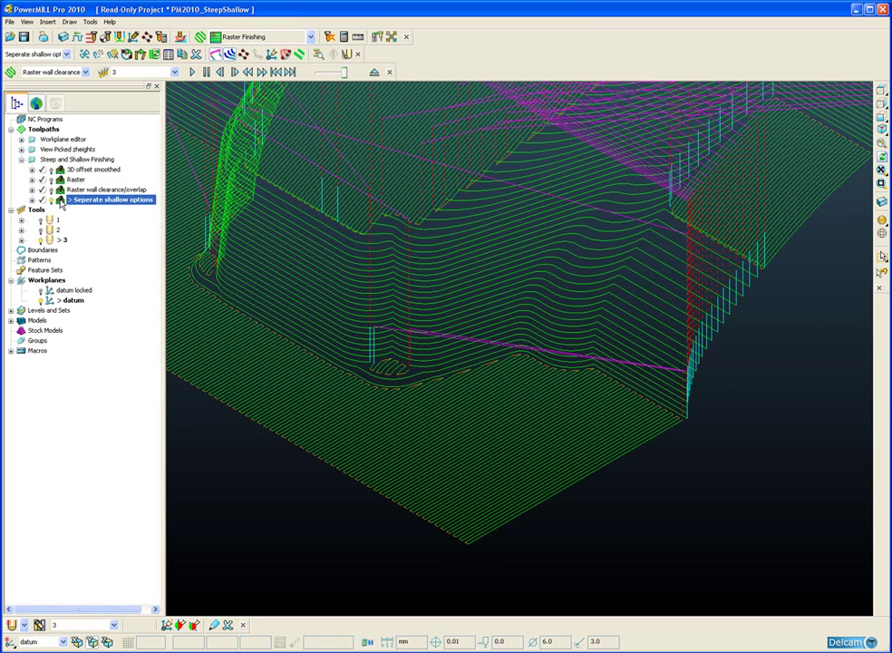